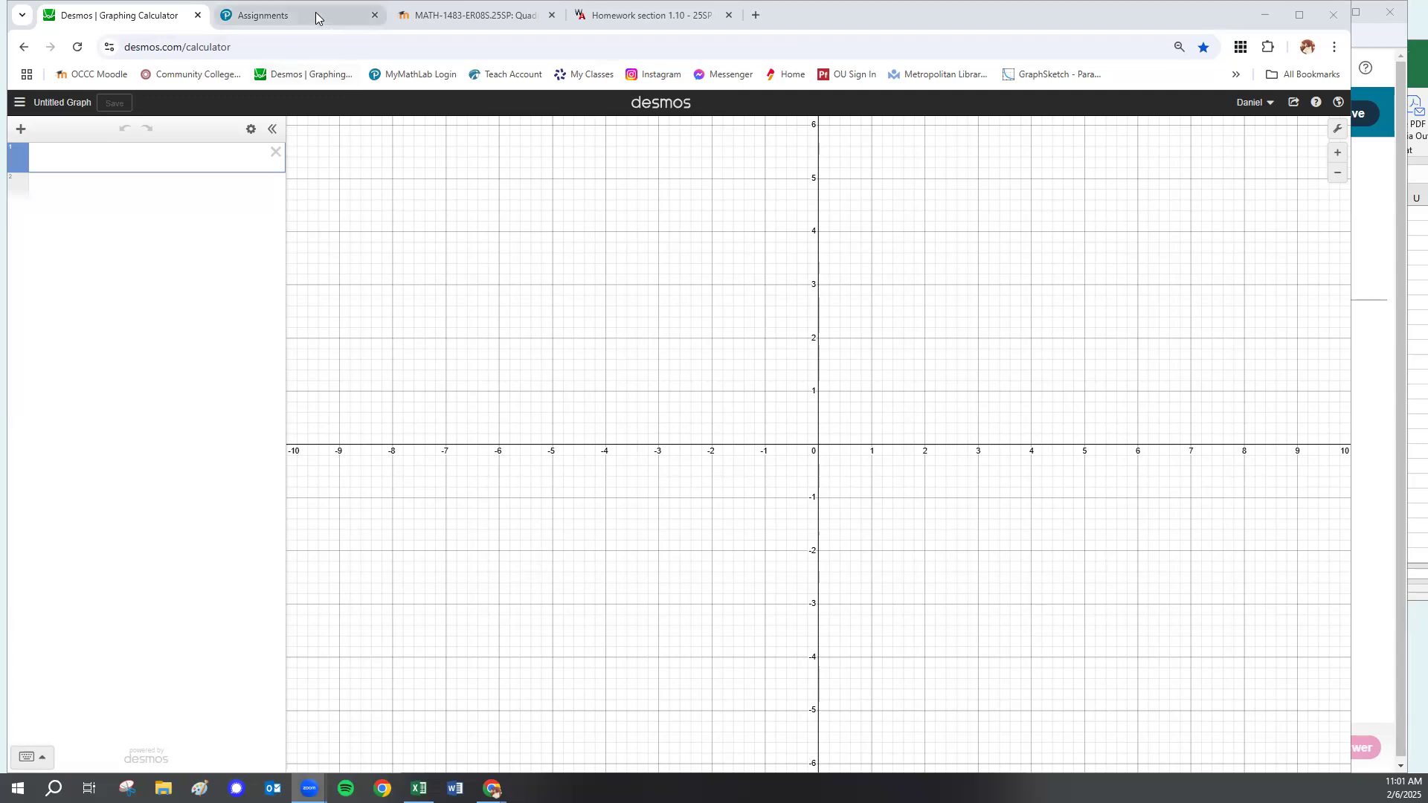
Open Question 4 of the Module Four HW 6.1_6.3 homework in MyLab Math and reposition and widen its window.
mouse_move(316, 18)
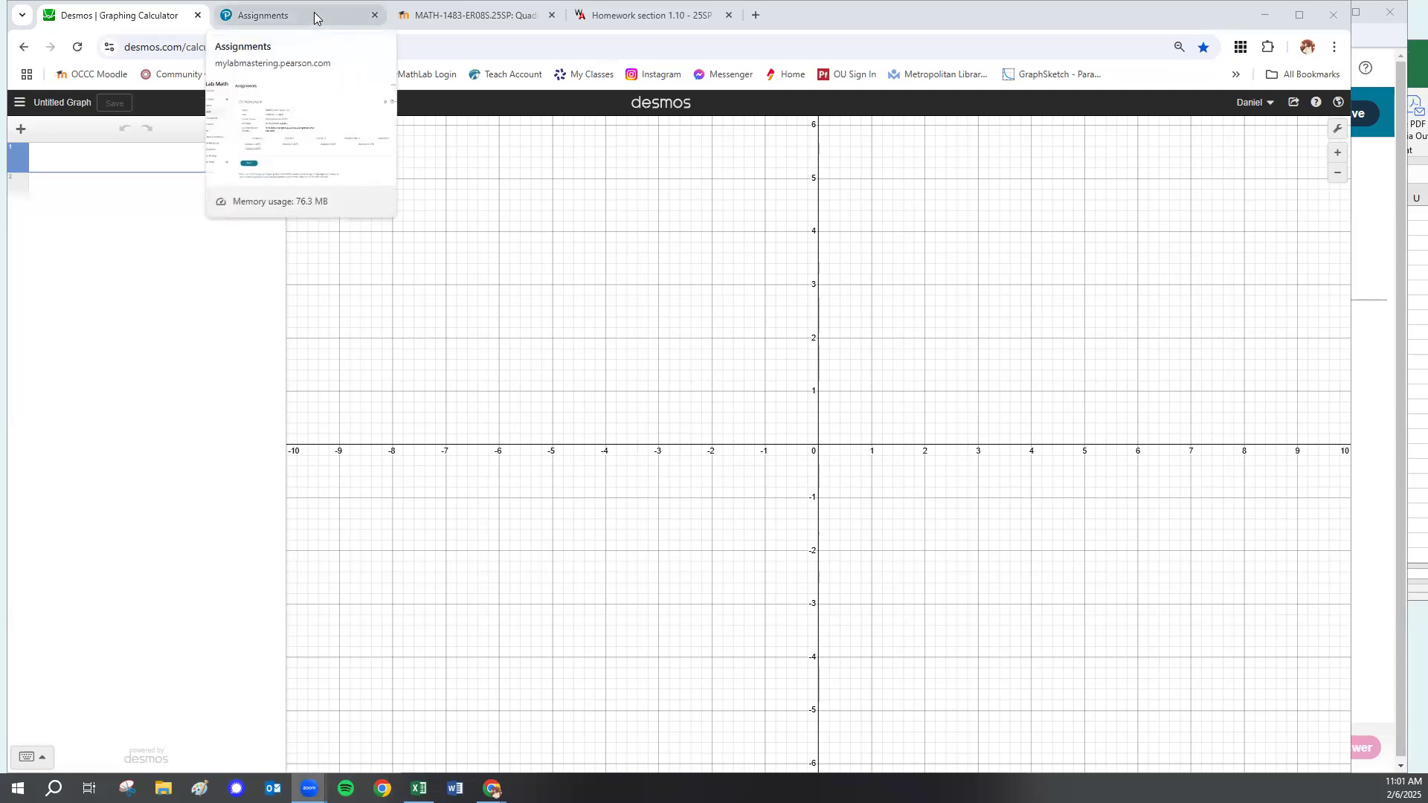
left_click(272, 13)
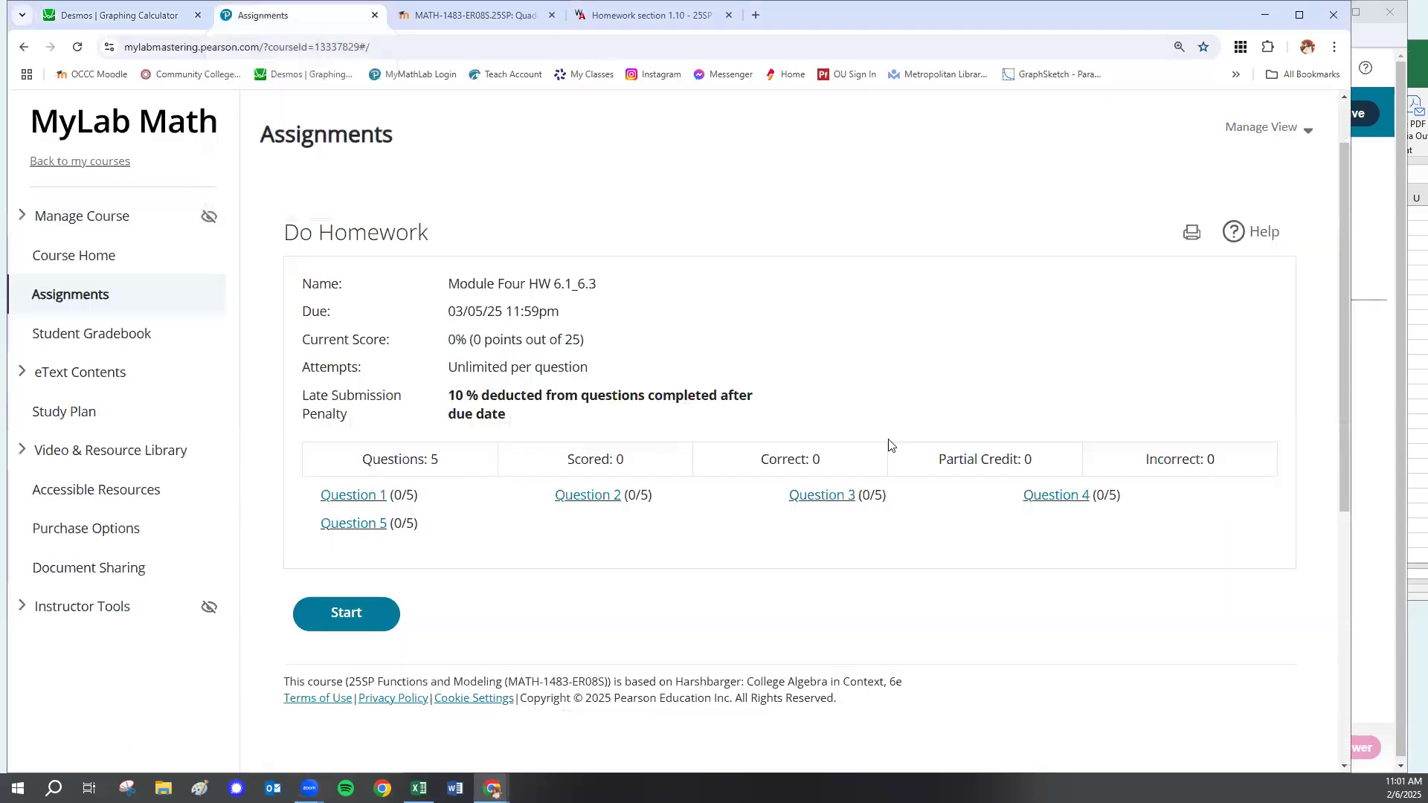
left_click(1026, 494)
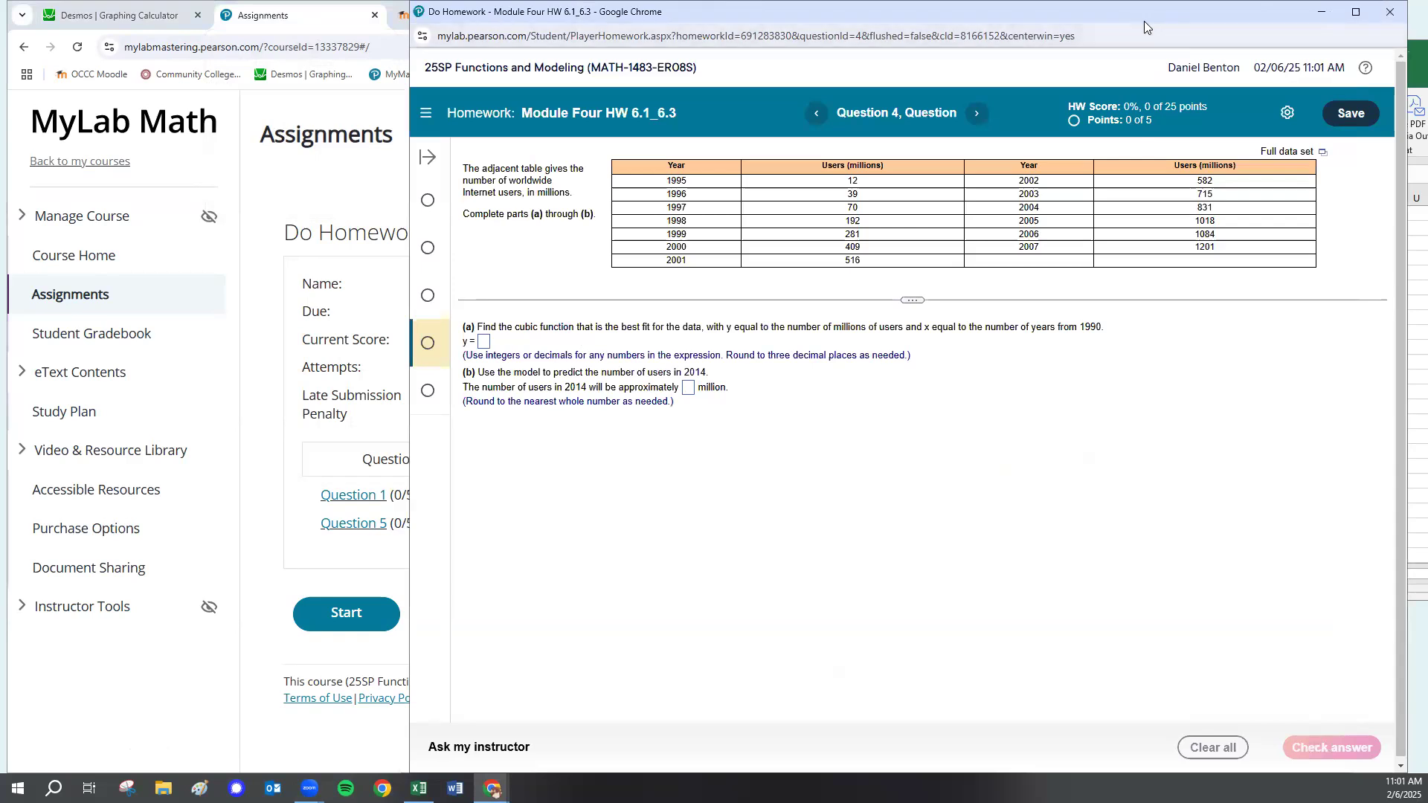
left_click_drag(1144, 21, 755, 26)
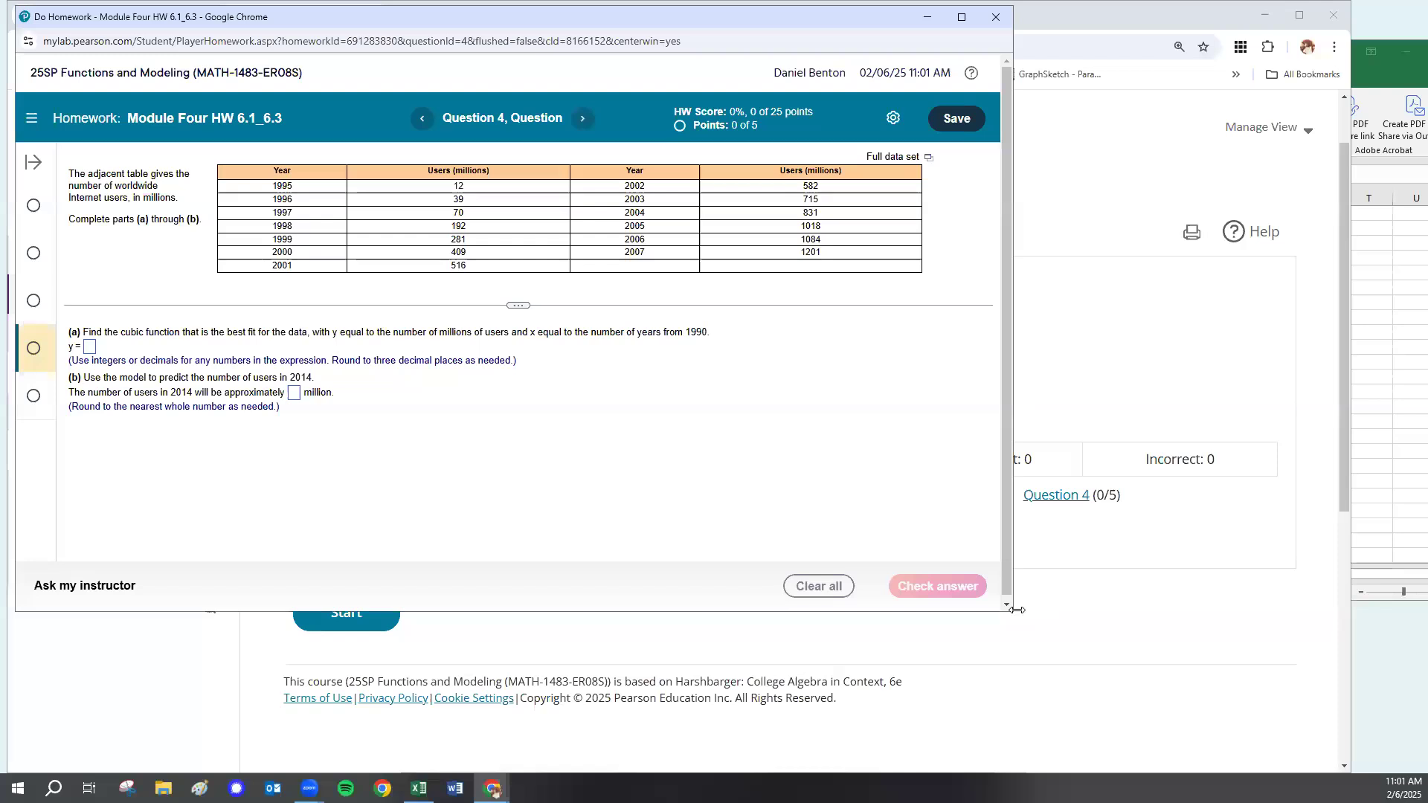
left_click_drag(1016, 610, 1150, 610)
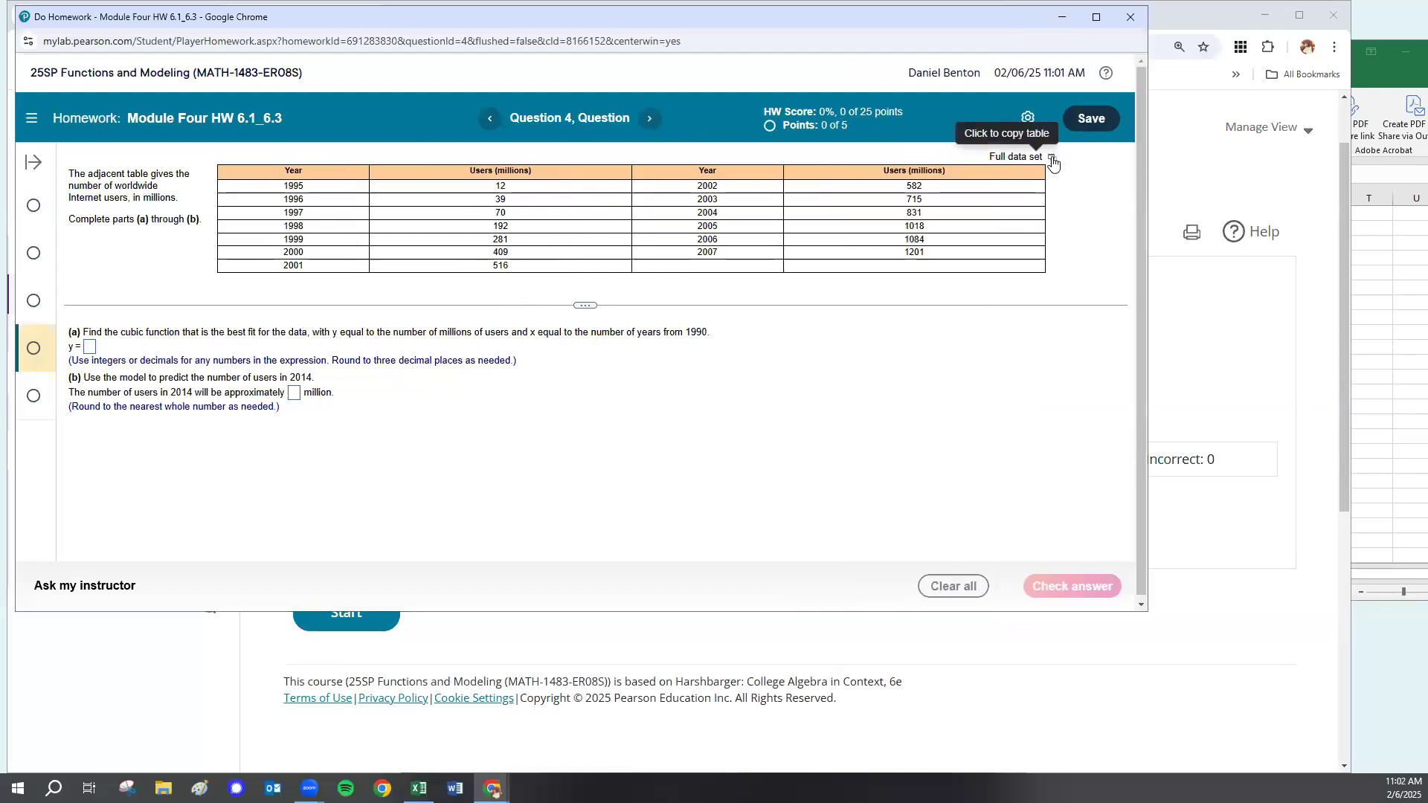
Copy the full Internet users data set to the clipboard and paste it into the Desmos calculator as a table.
left_click(1052, 159)
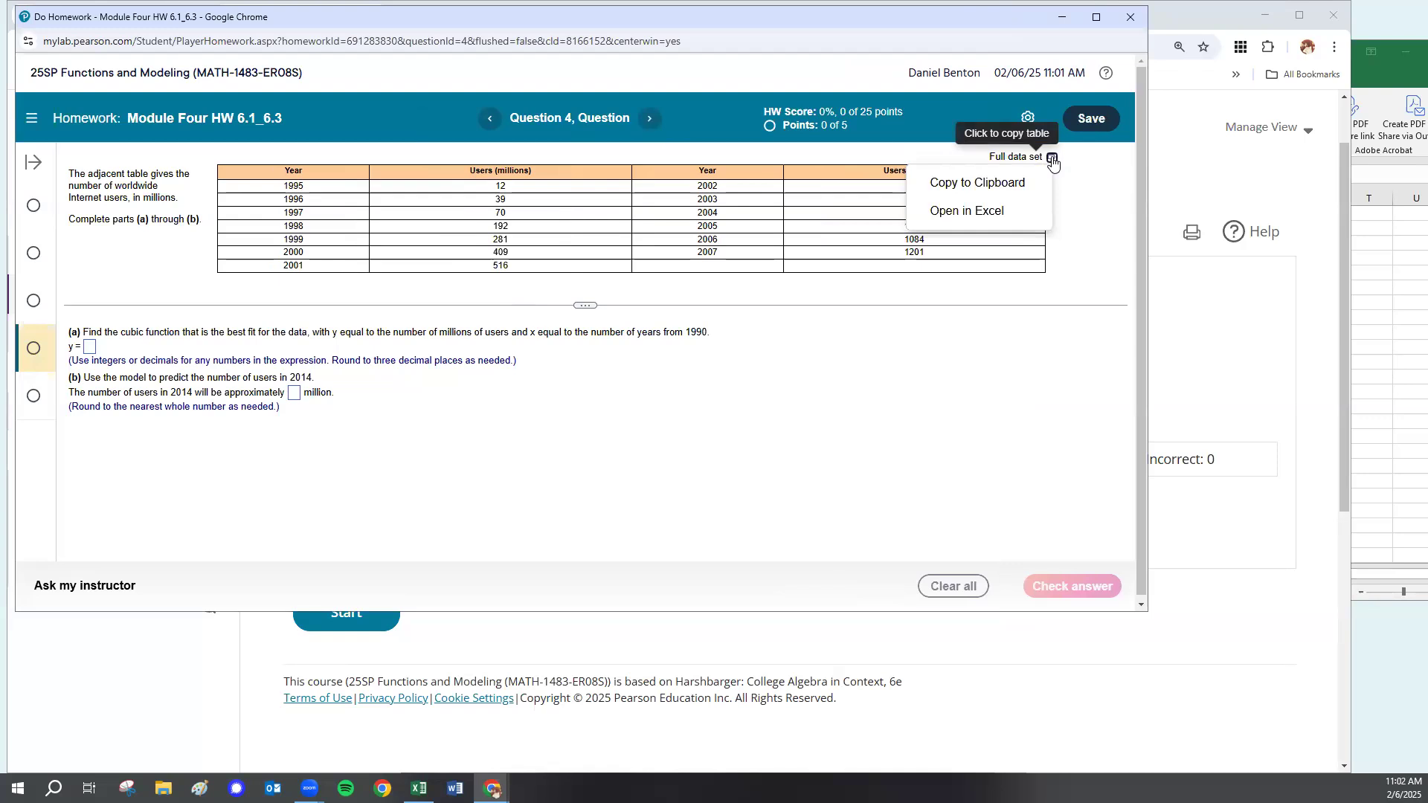
left_click(980, 186)
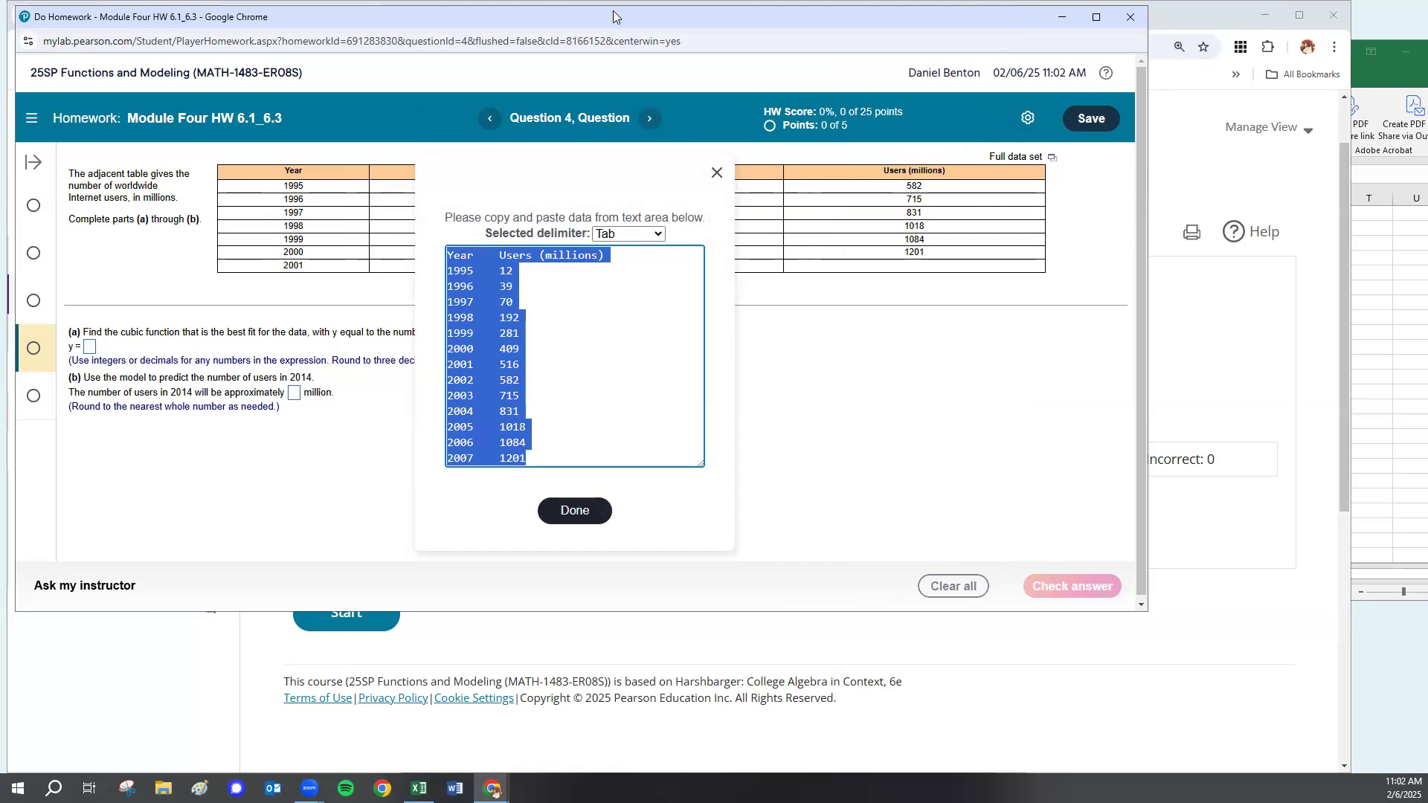
left_click(156, 4)
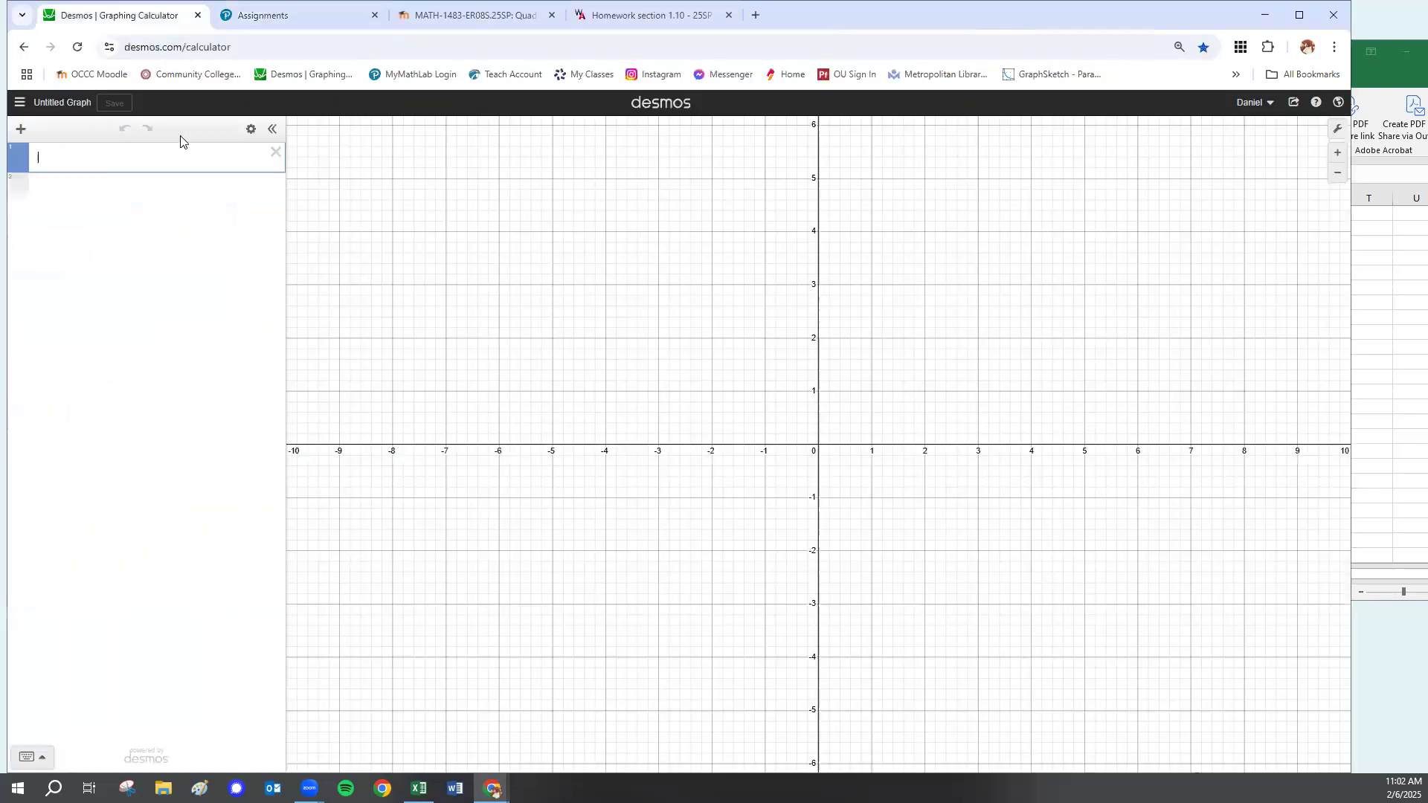
key("ctrl+v")
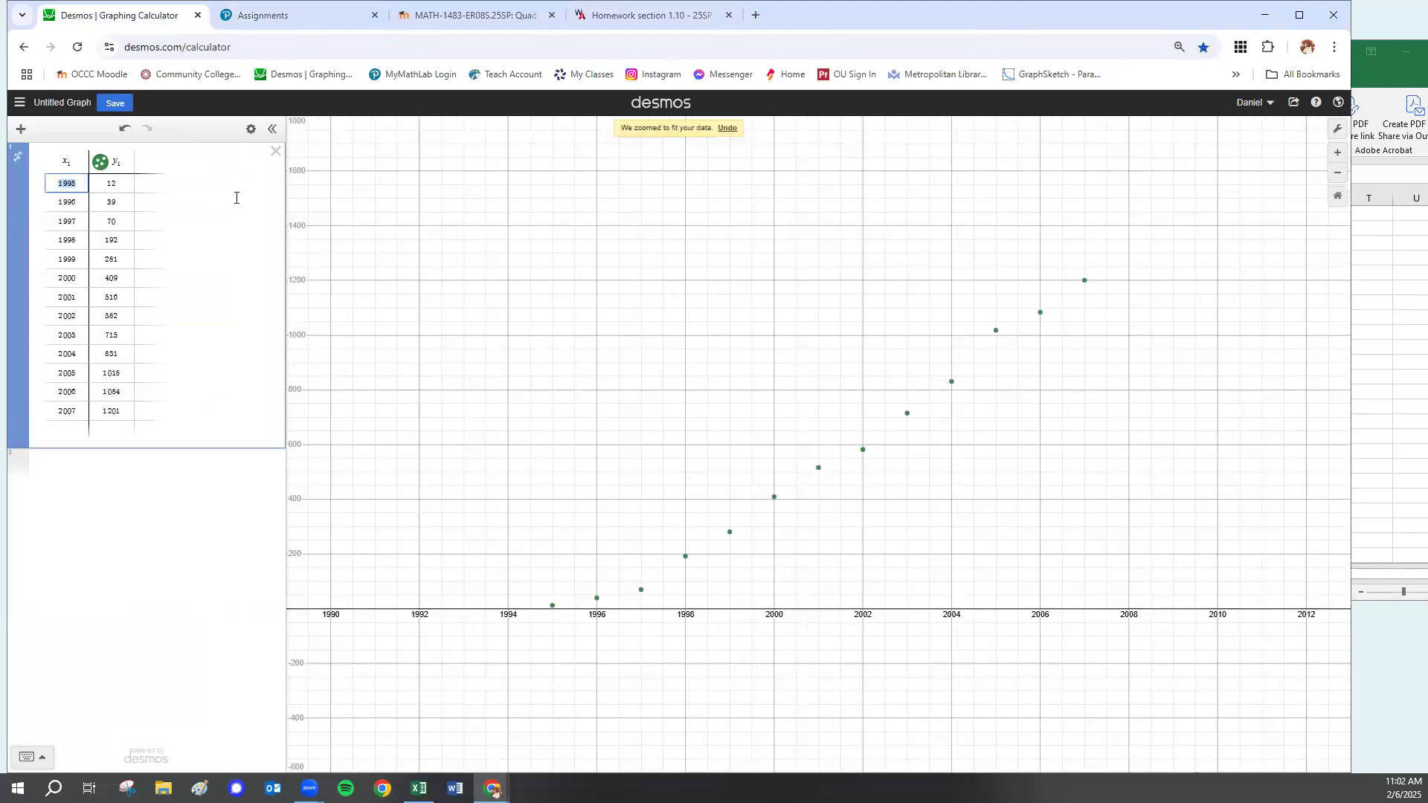
Remove the Desmos table, then copy the 1950–2000 patient data rows from the Quadratic Regression Practice lesson into Excel at A1.
left_click(275, 152)
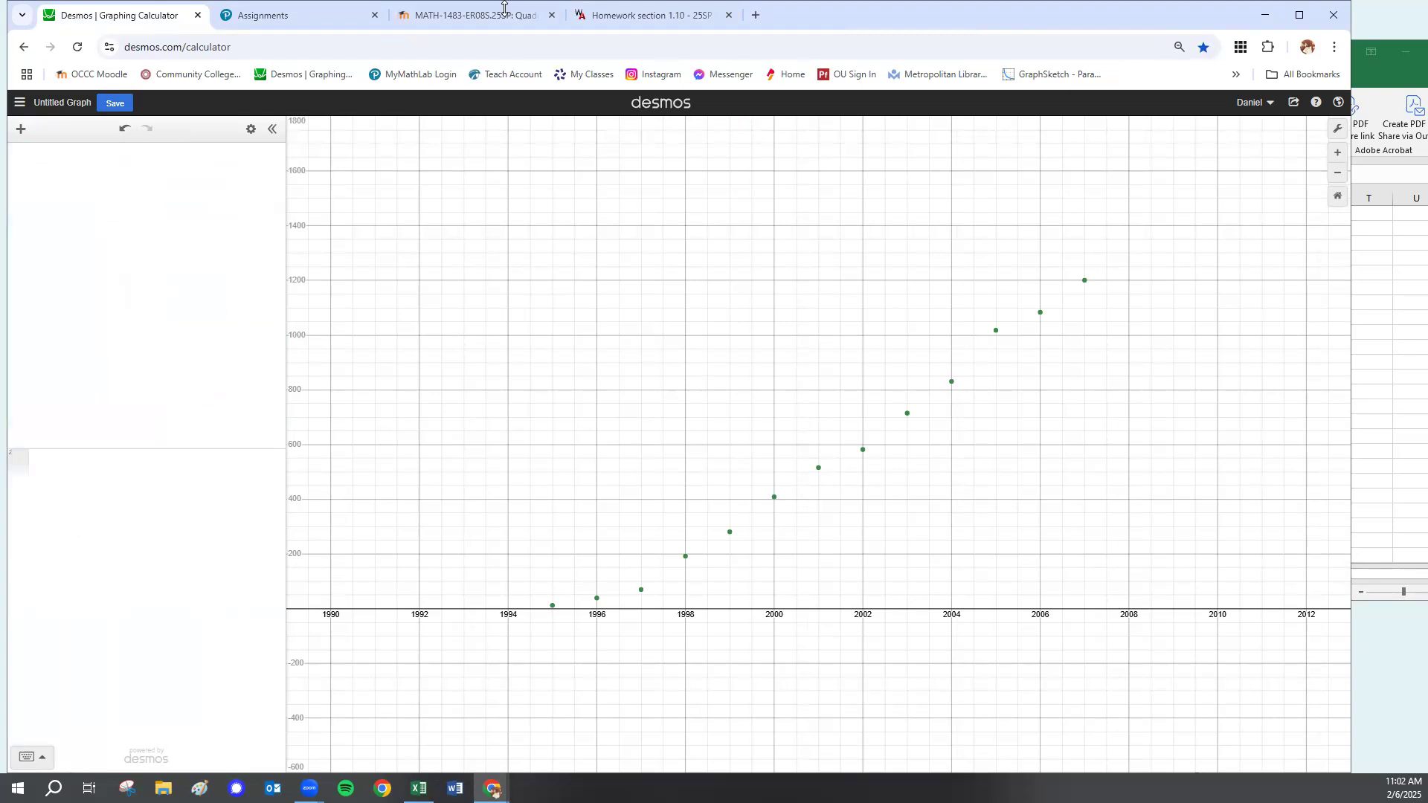
left_click(491, 15)
scroll(943, 455, "down", 5)
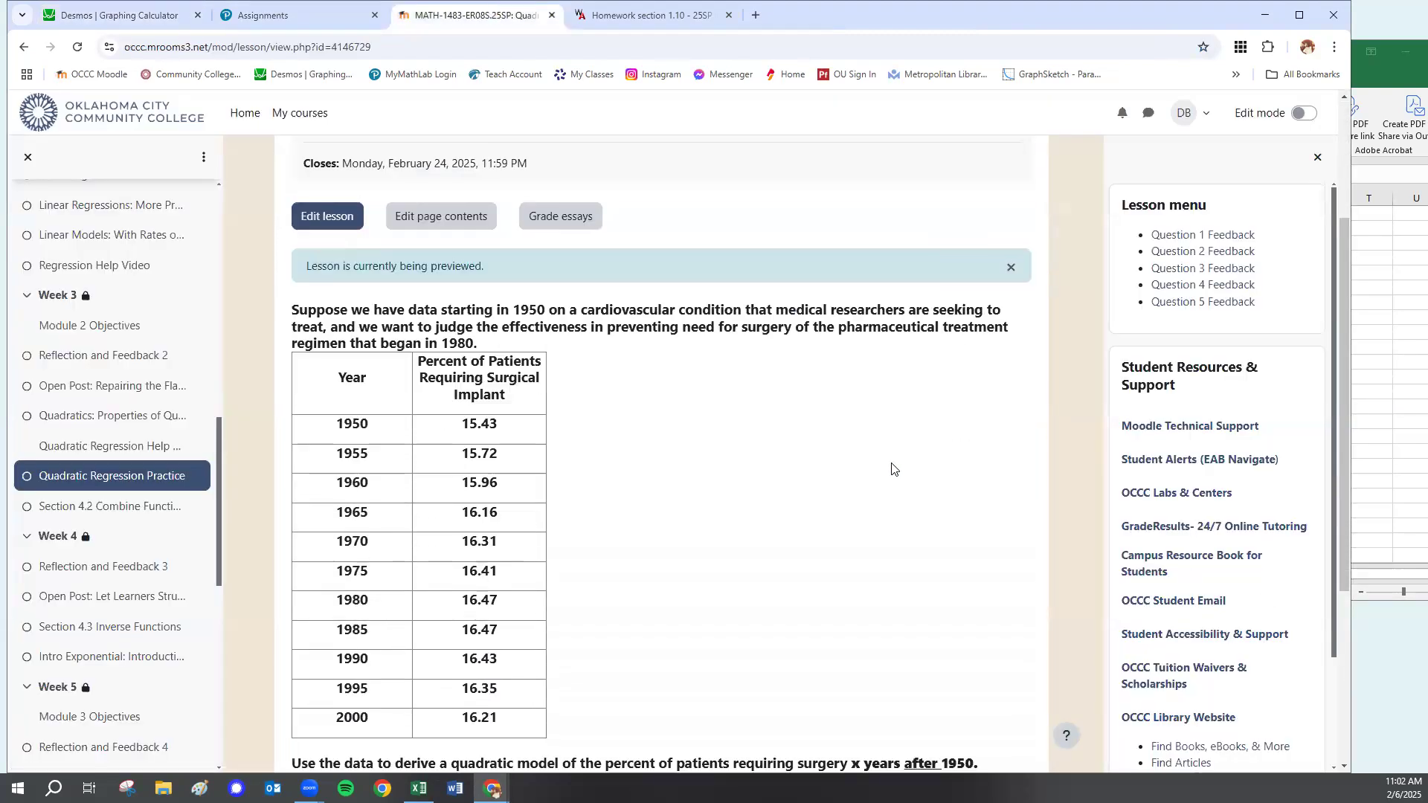
left_click_drag(327, 262, 544, 572)
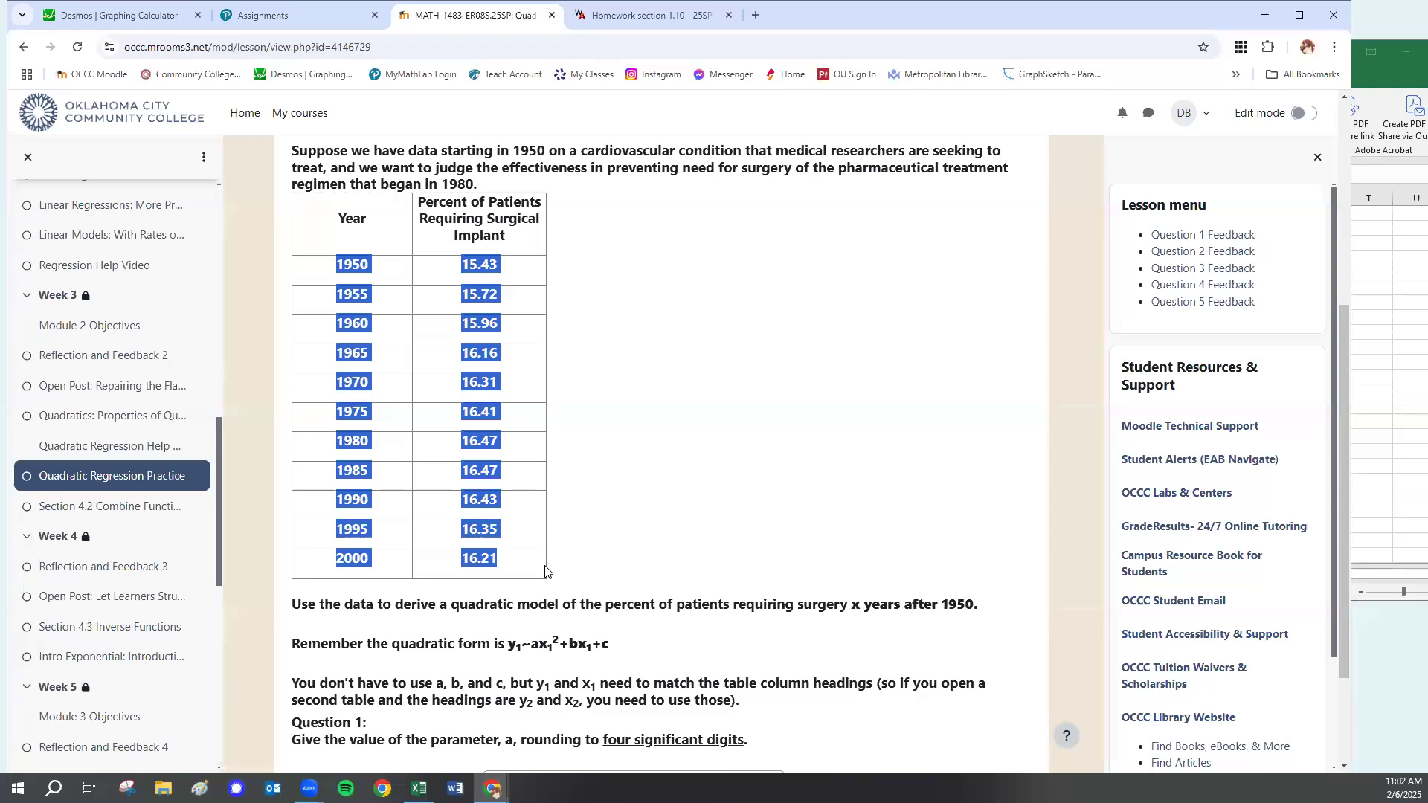
left_click(1398, 321)
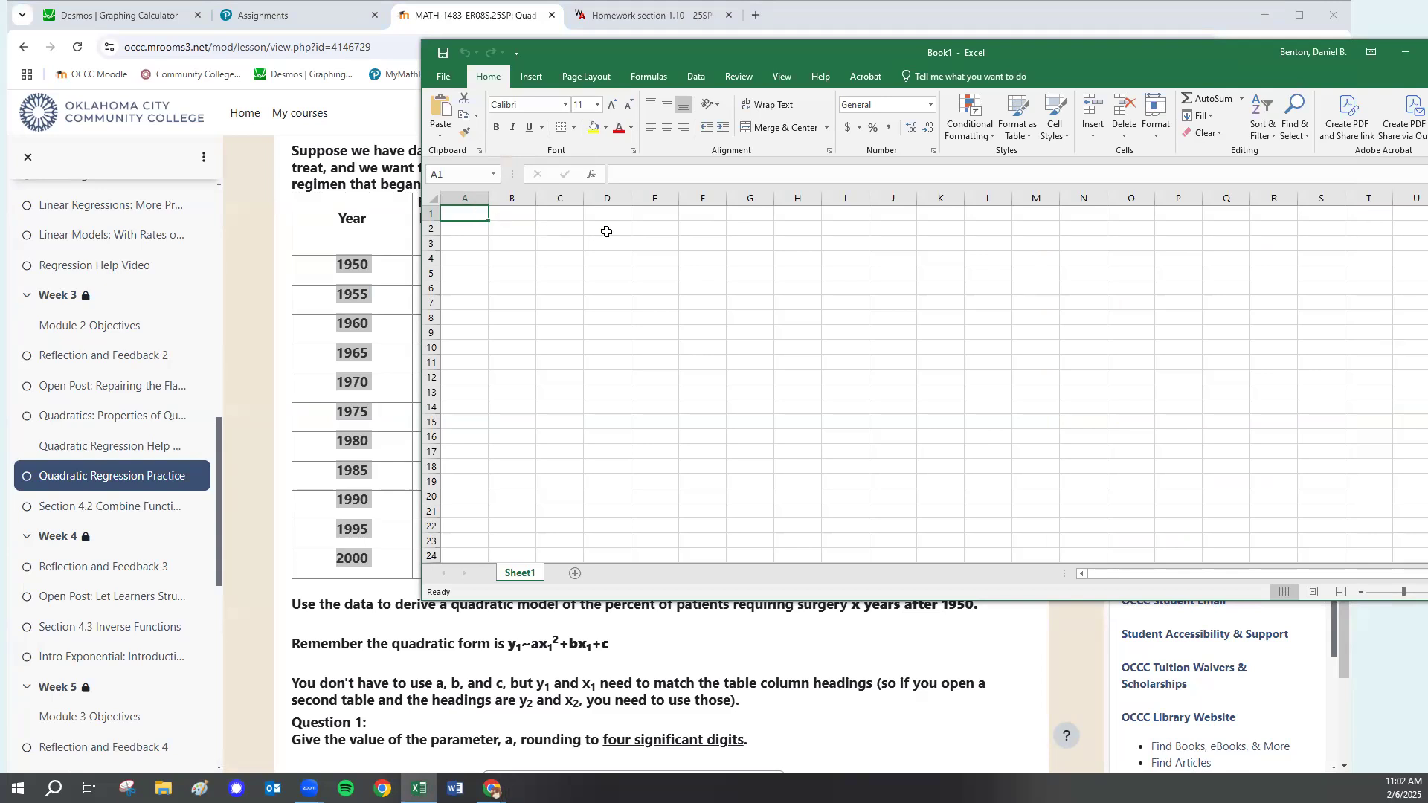
key("ctrl+v")
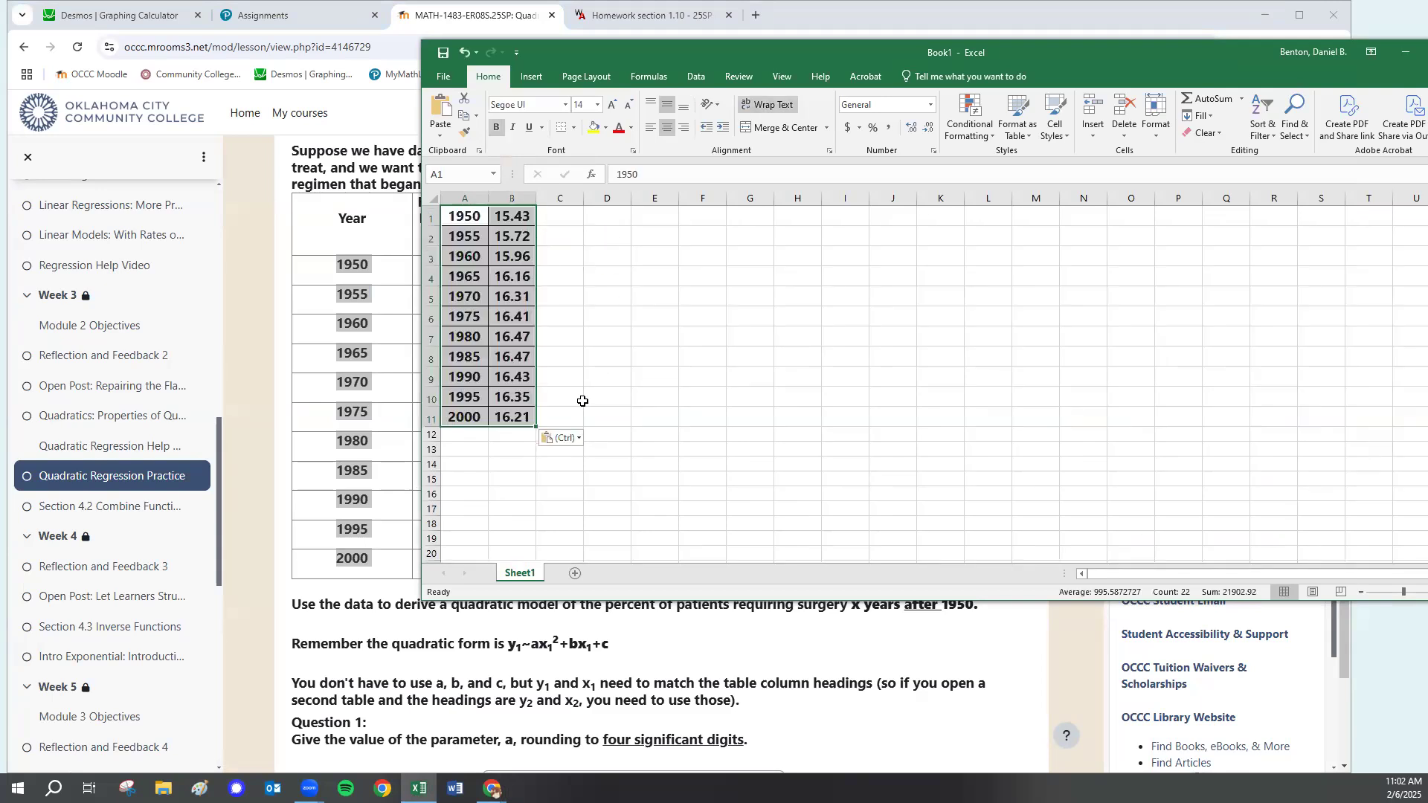
Copy the patient data in A1:B11 from Excel and paste it into Desmos as a table.
left_click(591, 386)
left_click_drag(514, 416, 465, 217)
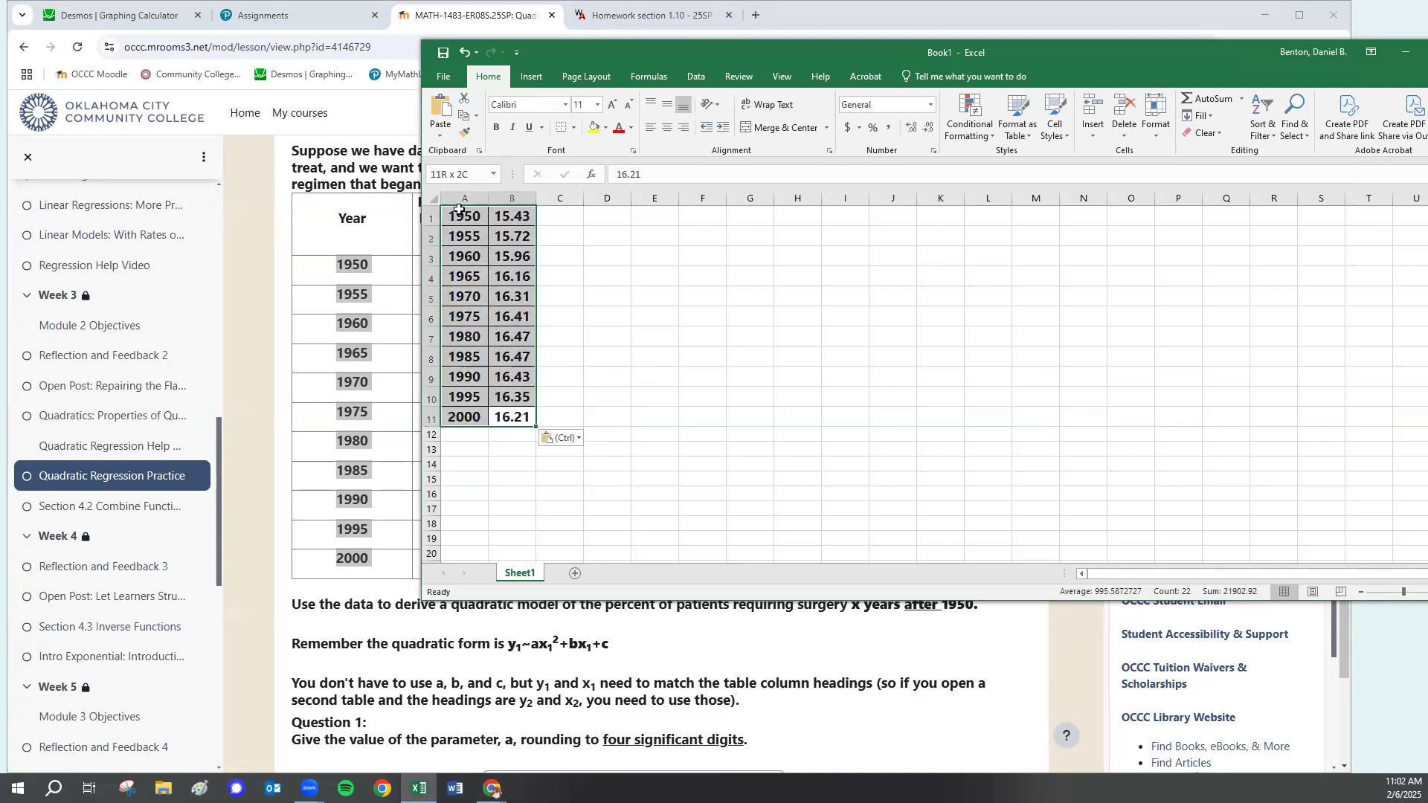
key("ctrl+c")
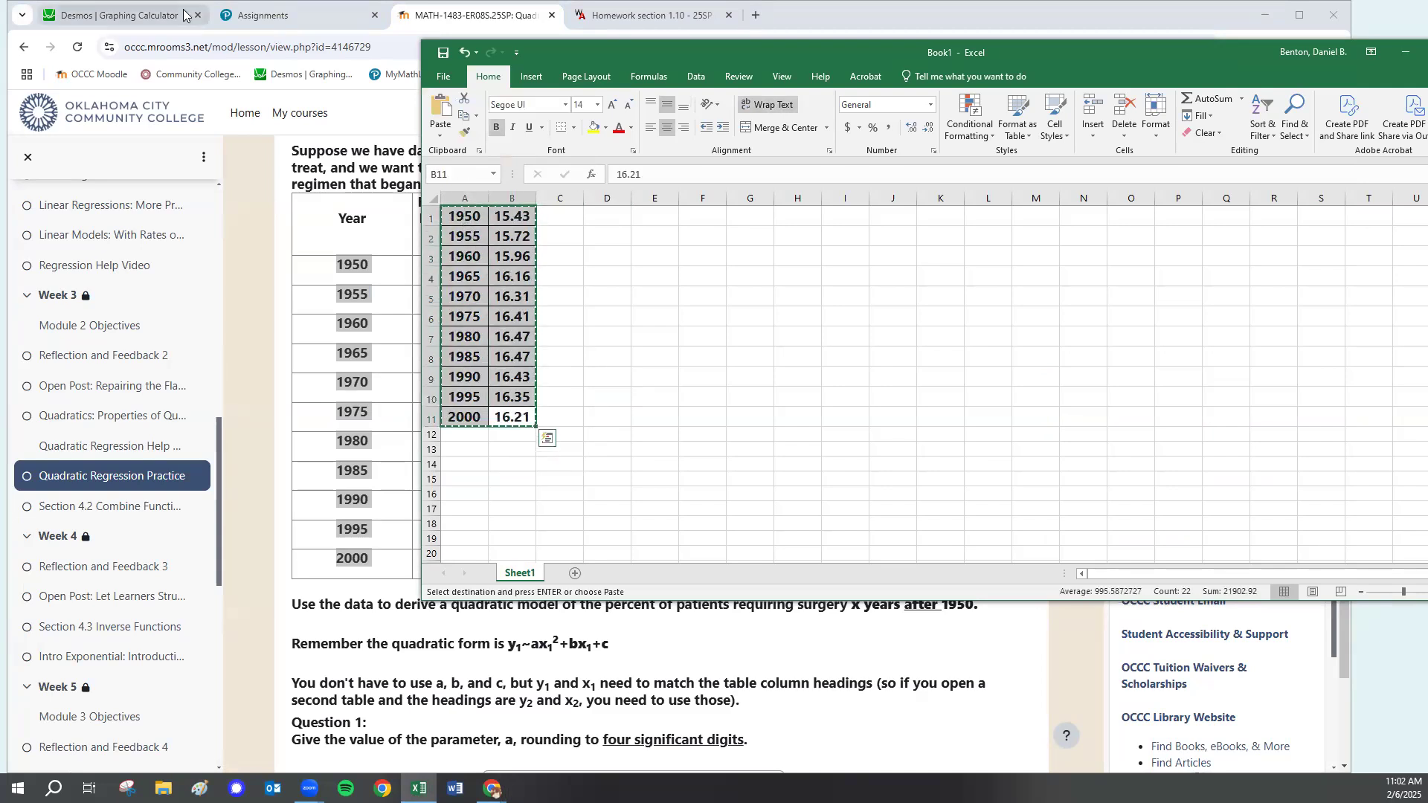
left_click(119, 15)
key("ctrl+v")
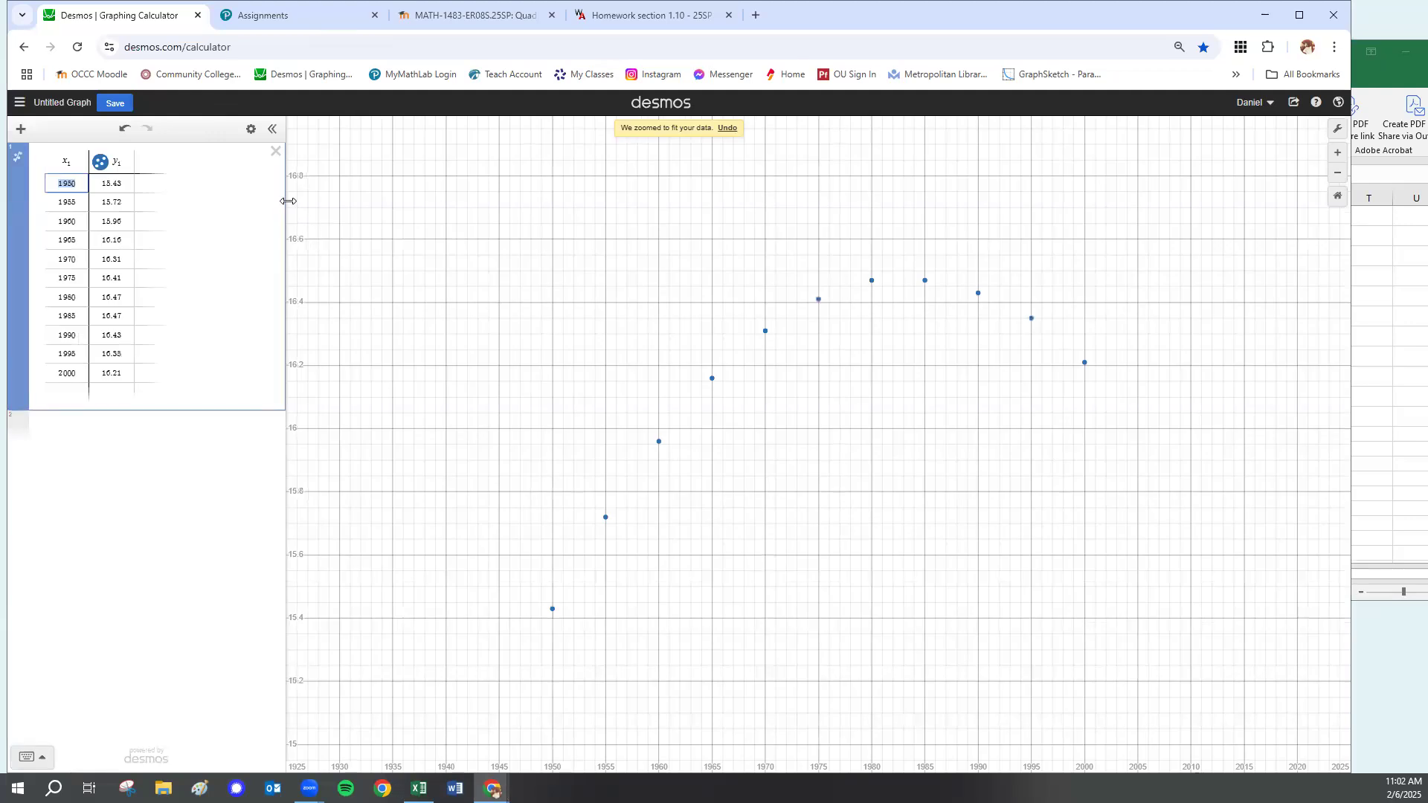
Try pasting the lesson's patient data directly into a new Desmos expression, and delete the pasted list.
left_click(496, 17)
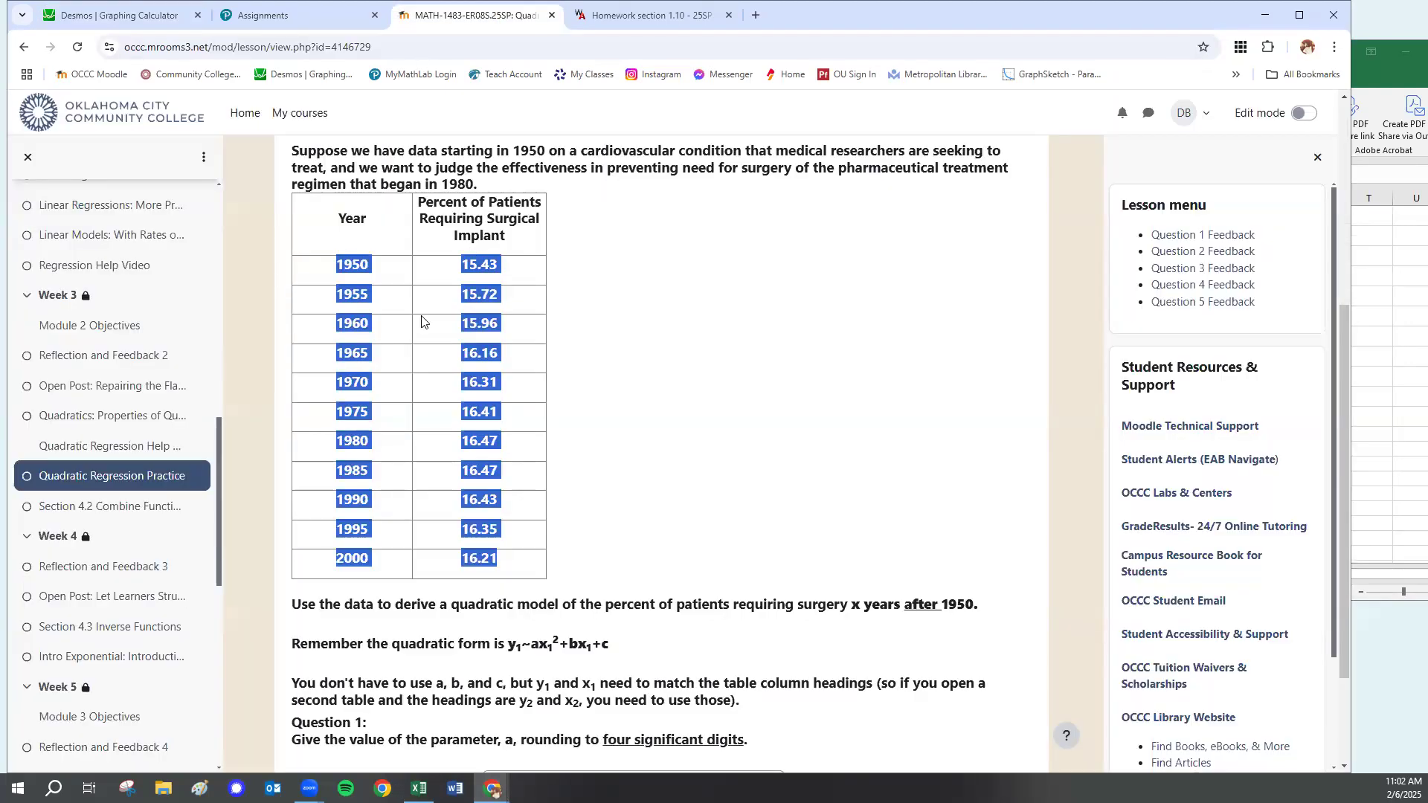
right_click(421, 321)
left_click(442, 332)
left_click(139, 16)
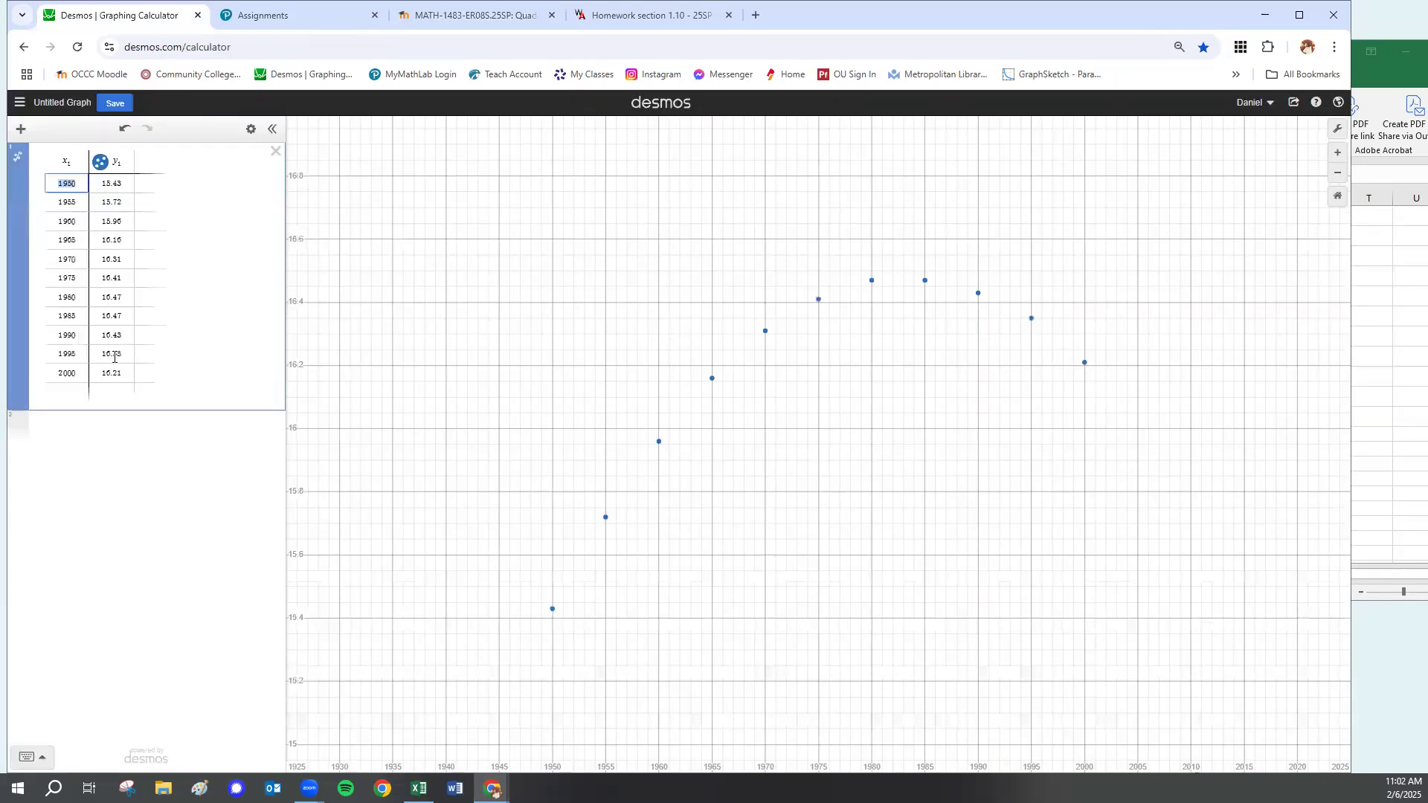
left_click(89, 439)
right_click(90, 437)
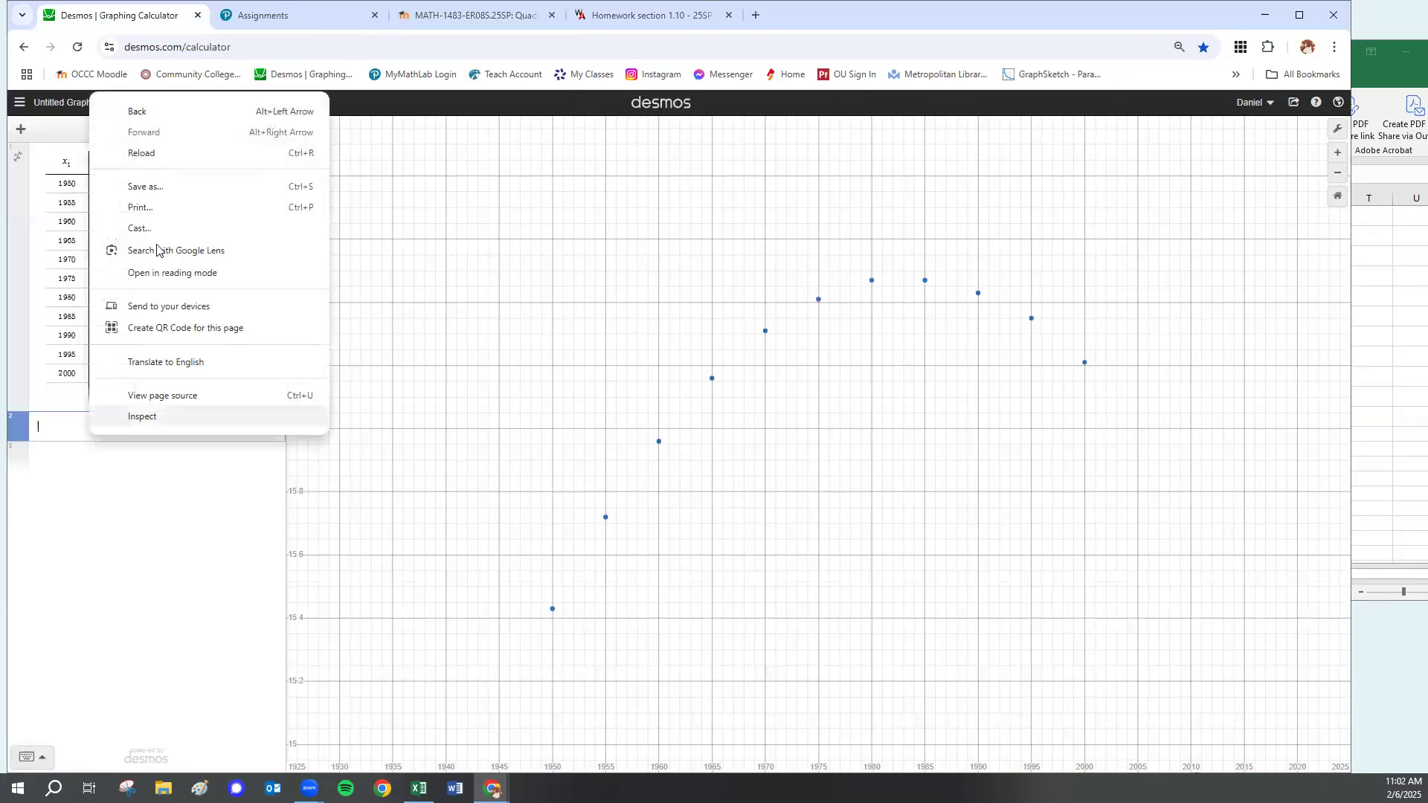
left_click(60, 432)
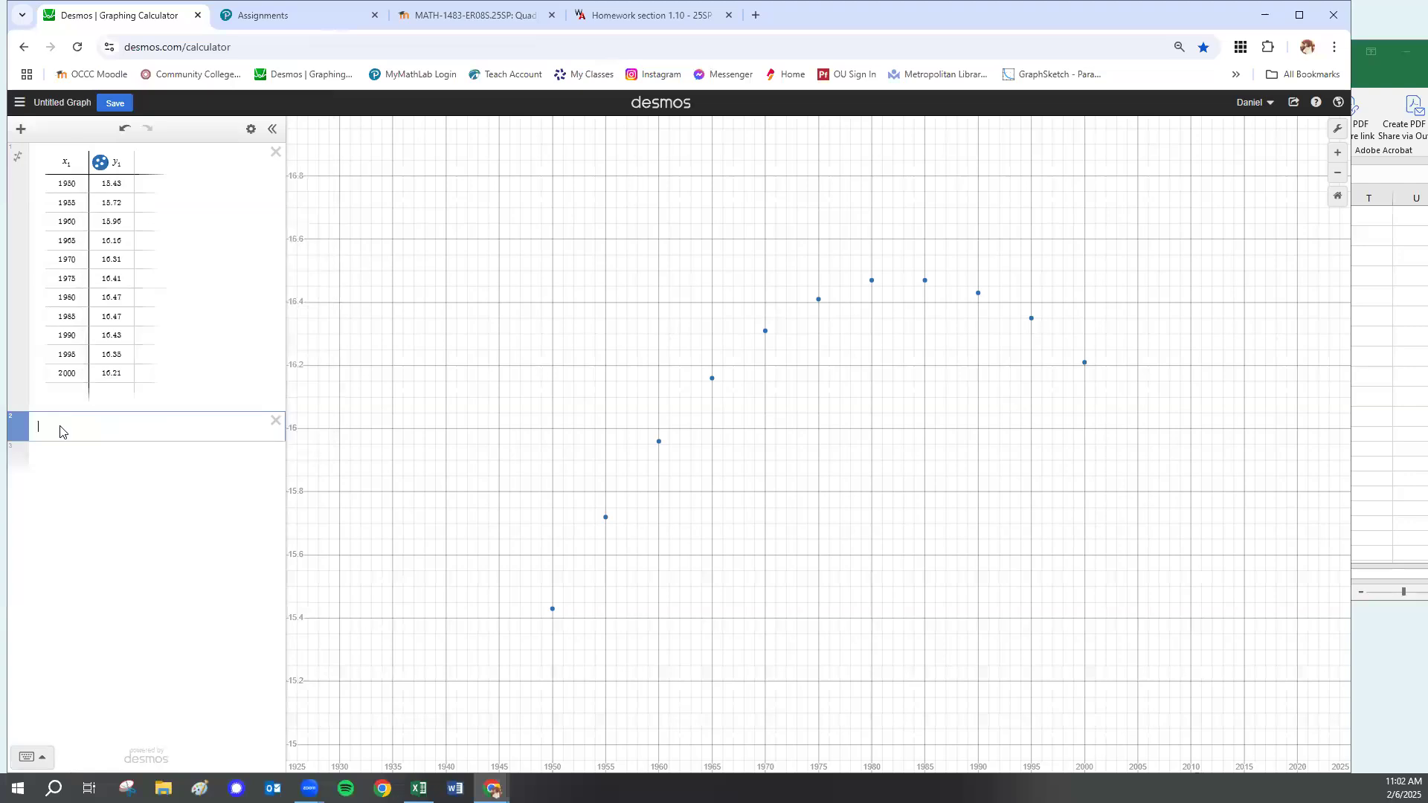
right_click(60, 431)
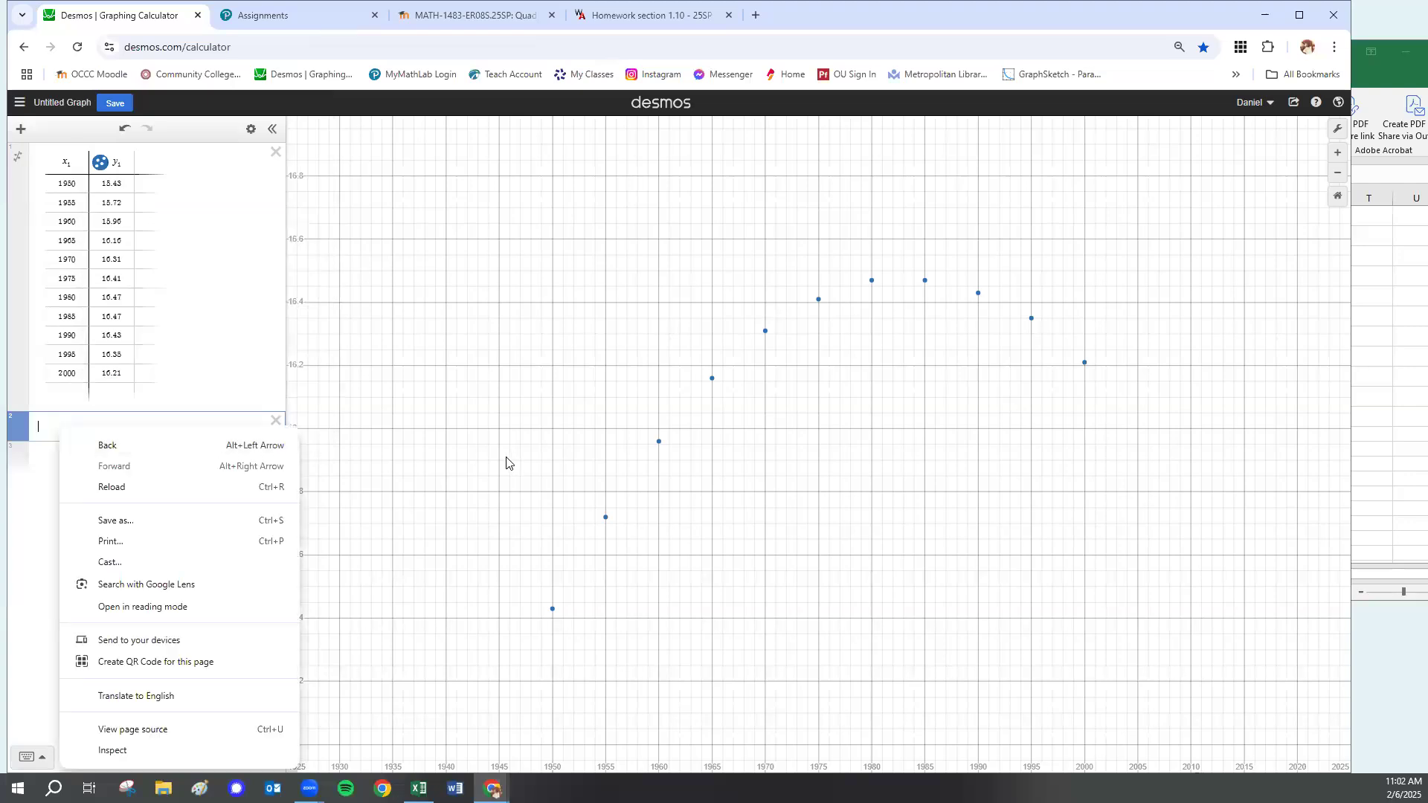
left_click(41, 429)
key("ctrl+v")
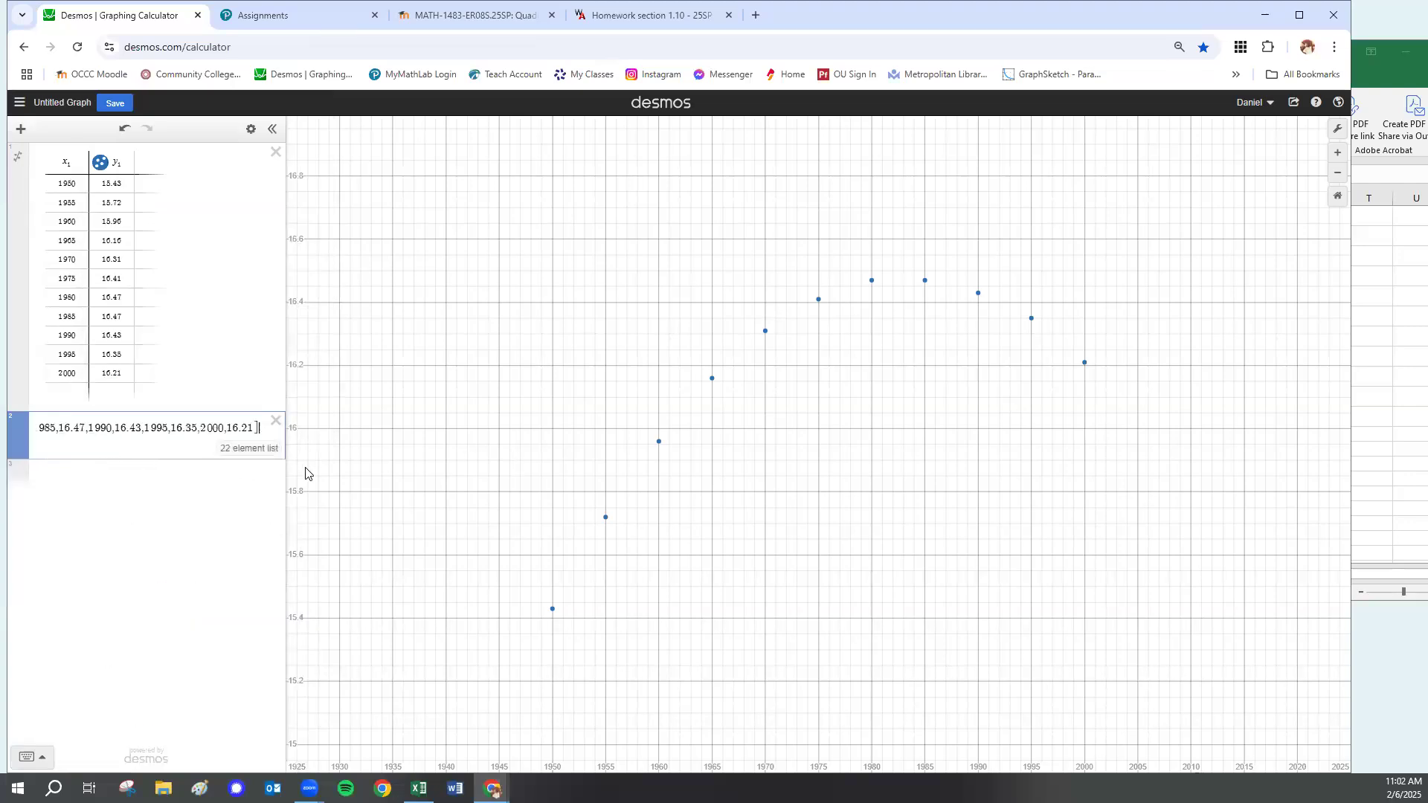
left_click(275, 422)
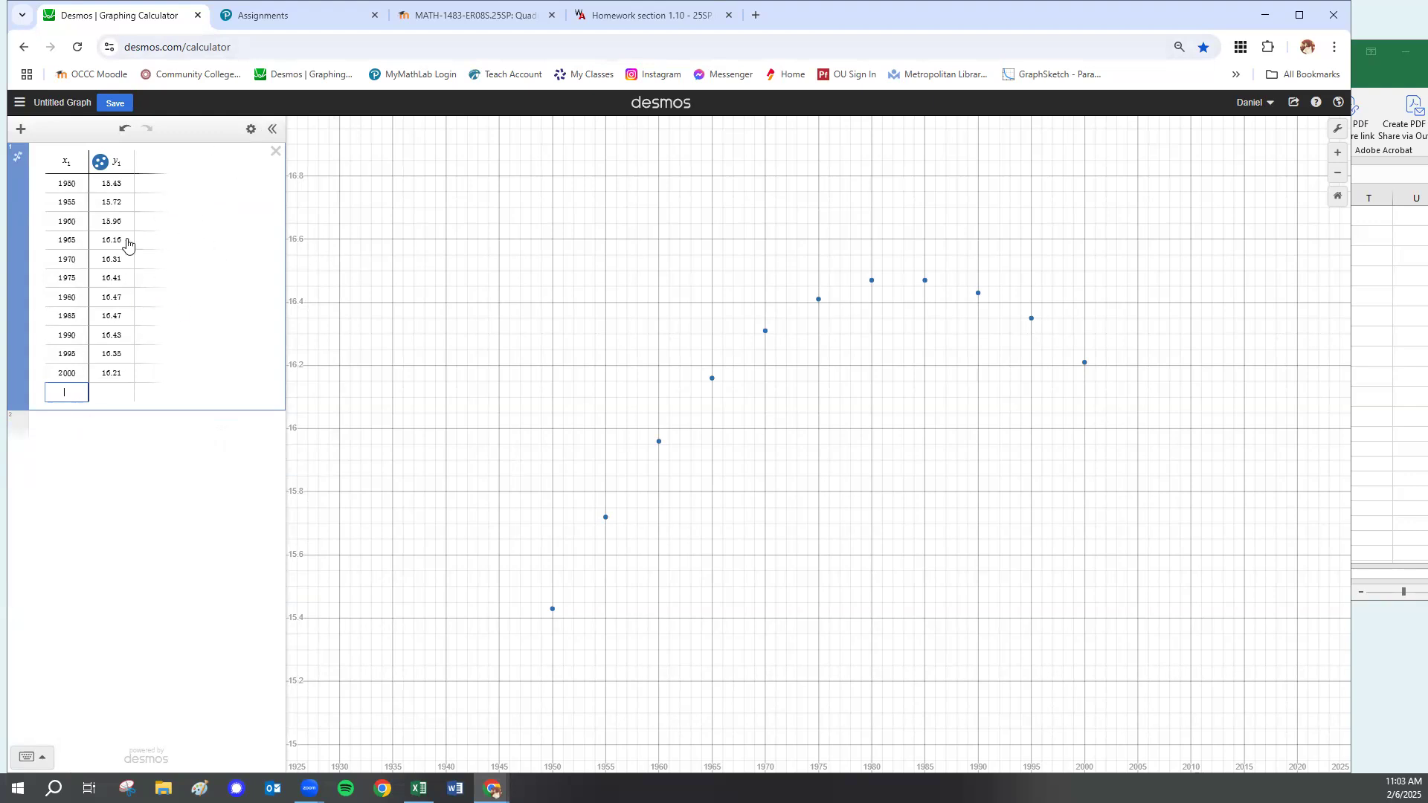
Copy the whole P.T.A. table from the WebAssign homework, paste it in place of the existing Desmos table, and remove the pasted table.
left_click(510, 16)
left_click(708, 17)
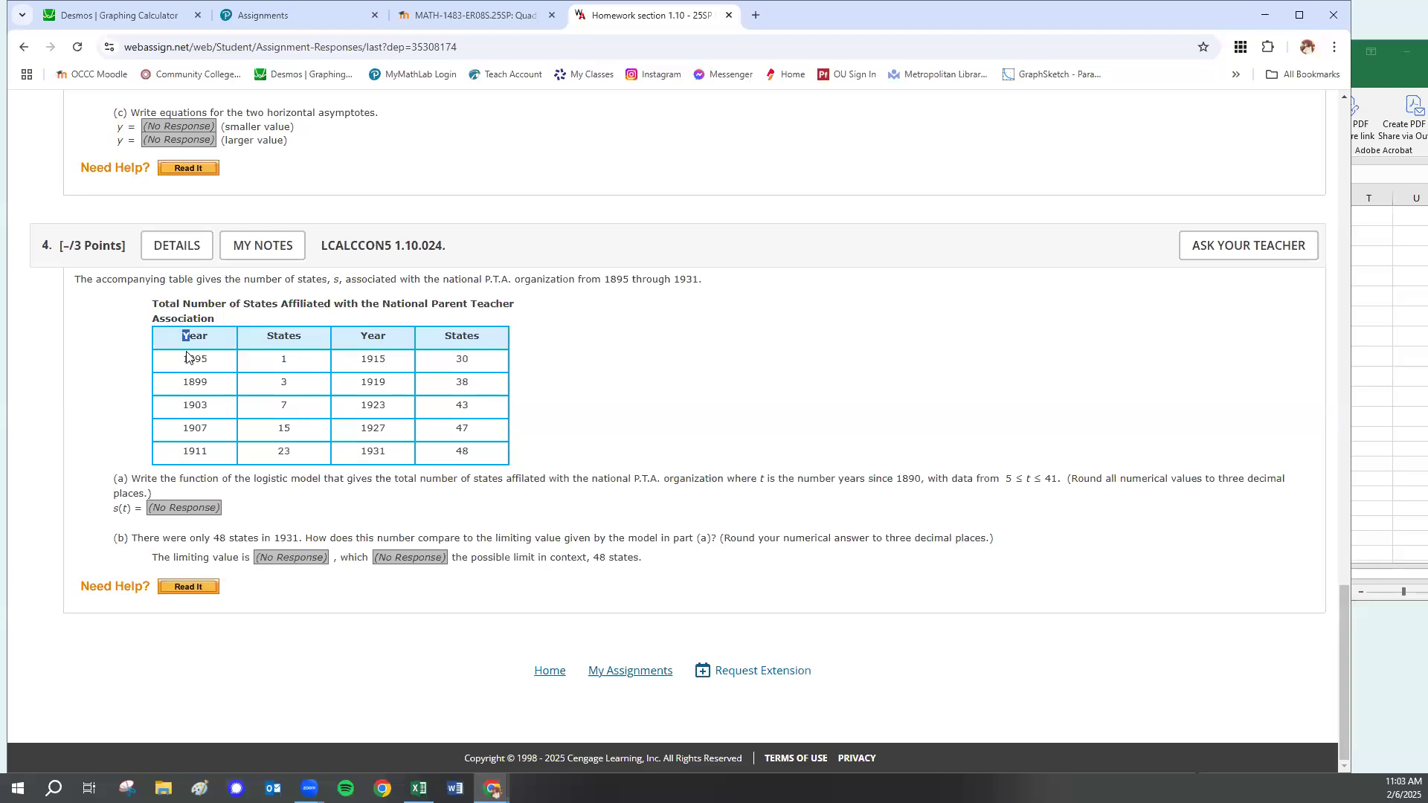
left_click_drag(183, 337, 494, 455)
left_click(119, 15)
left_click(274, 151)
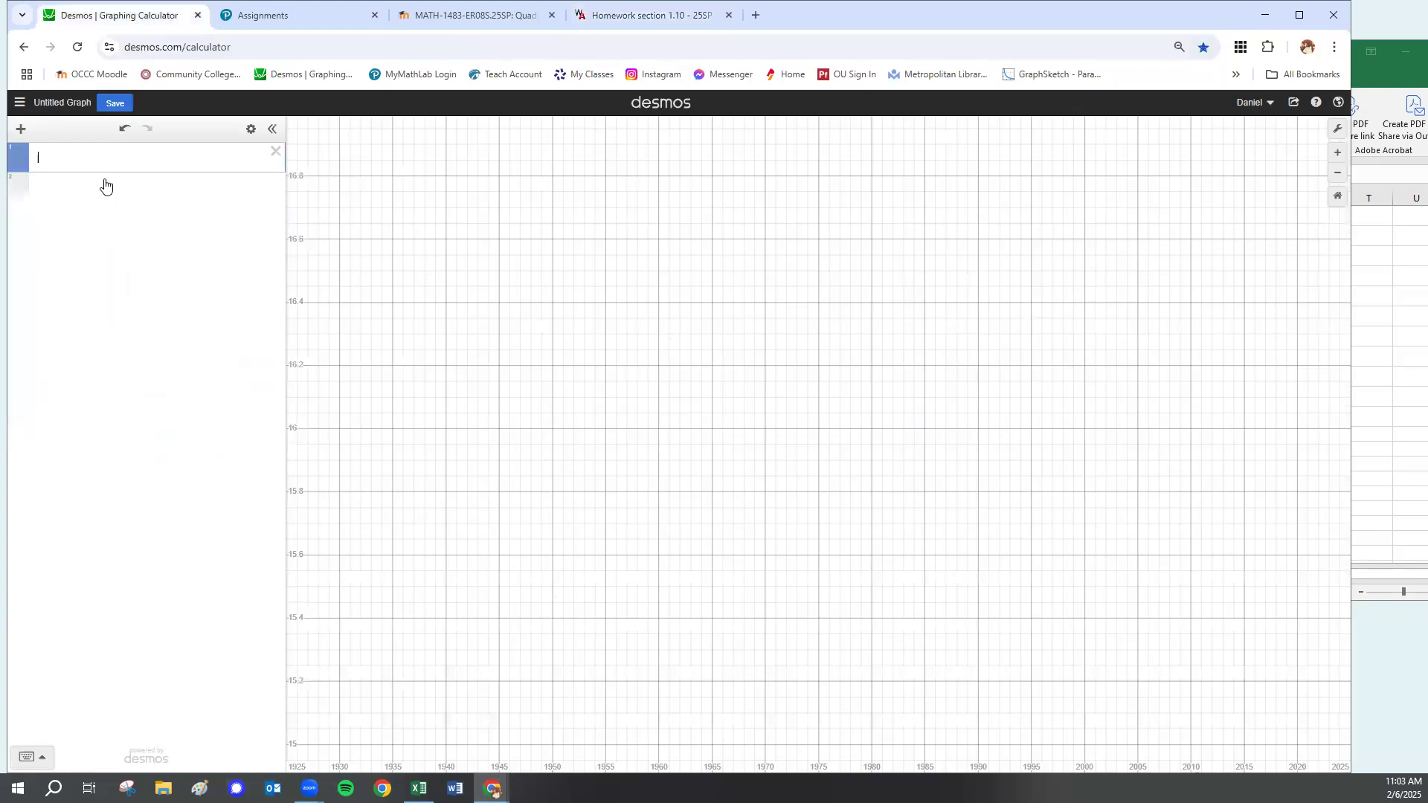
key("ctrl+v")
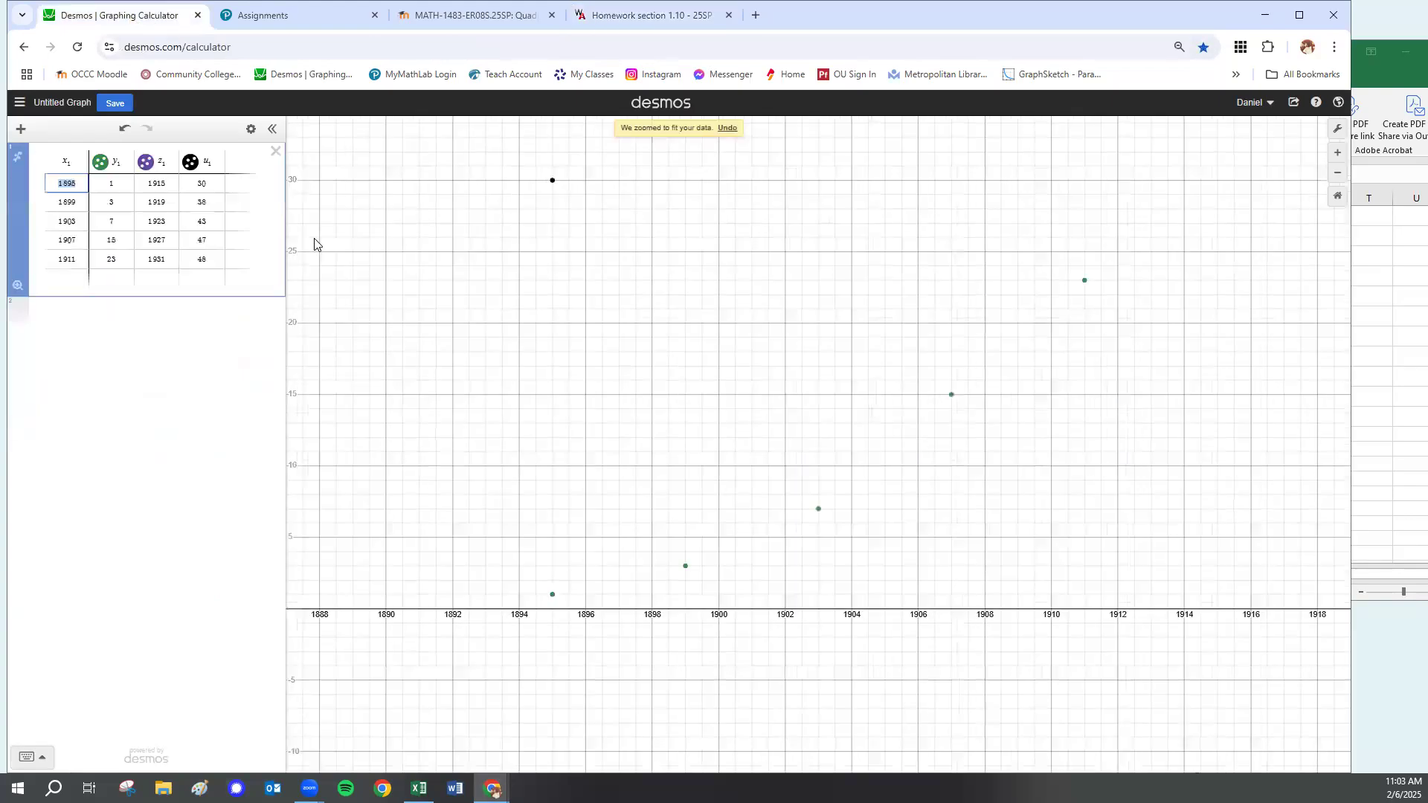
left_click(275, 151)
Switch to Excel and clear the patient data from cells A1:B11.
key("alt+Tab")
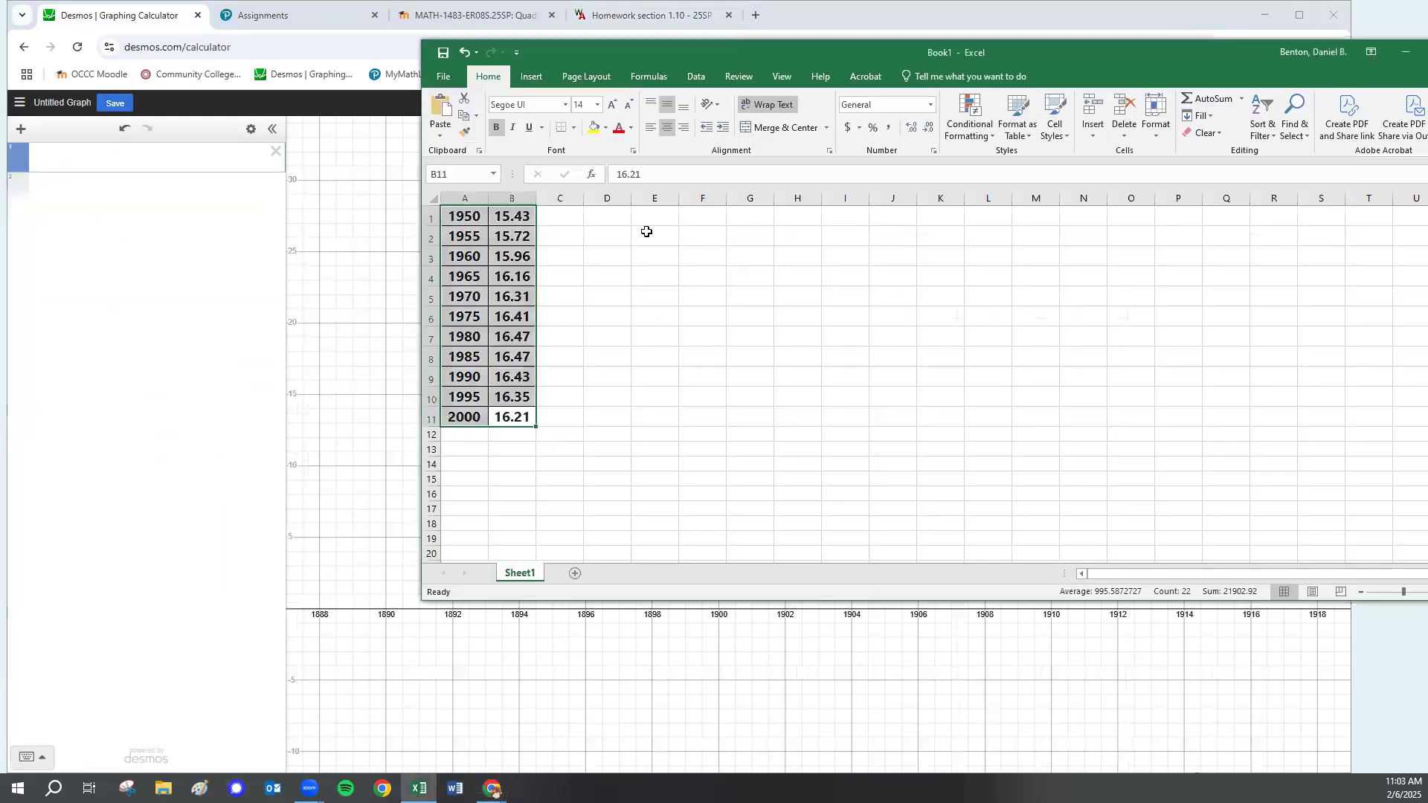
key("ctrl+v")
left_click(755, 437)
key("Delete")
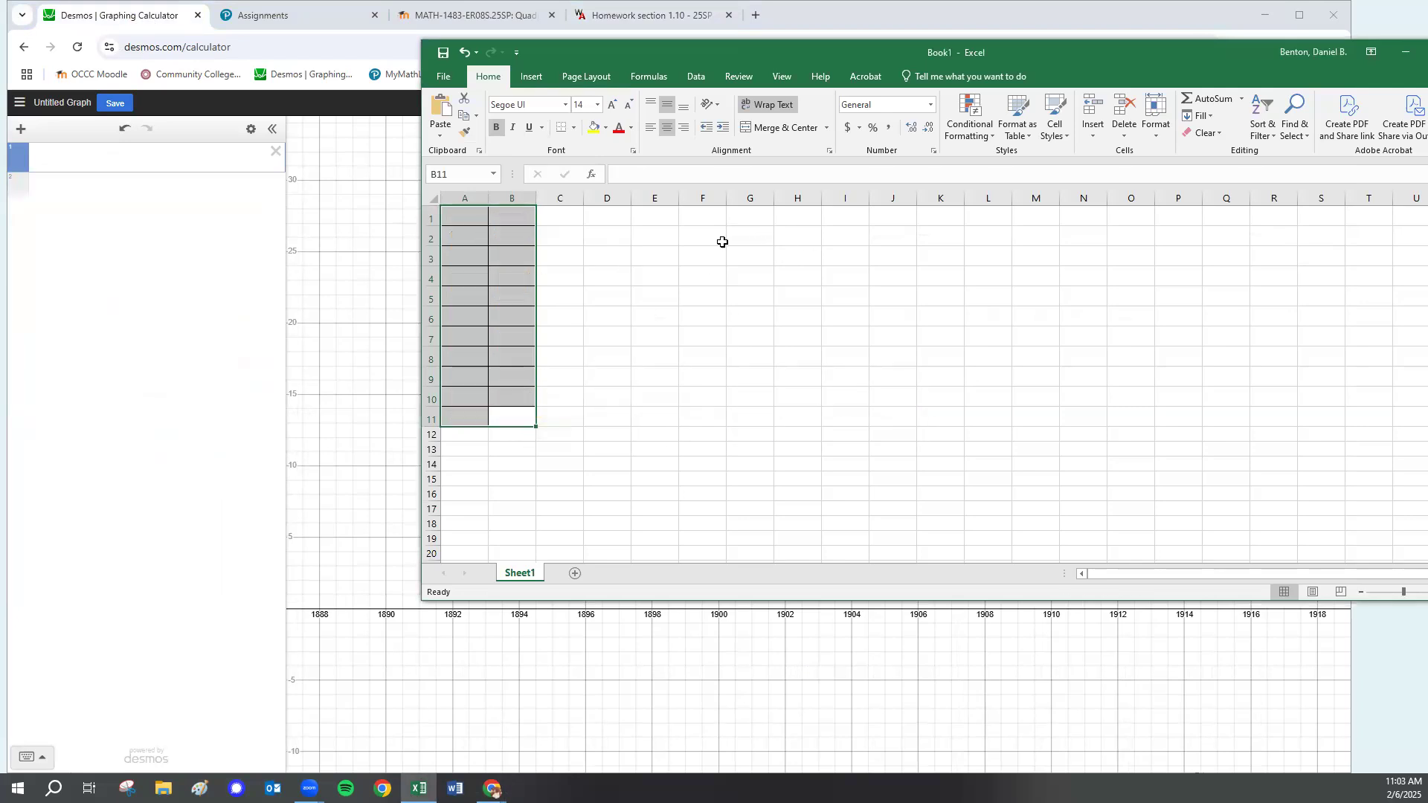
left_click(720, 242)
left_click(467, 214)
Paste the P.T.A. table at F2 and copy its 1915–1931 rows beneath the first year and states columns, starting at F8.
left_click(701, 233)
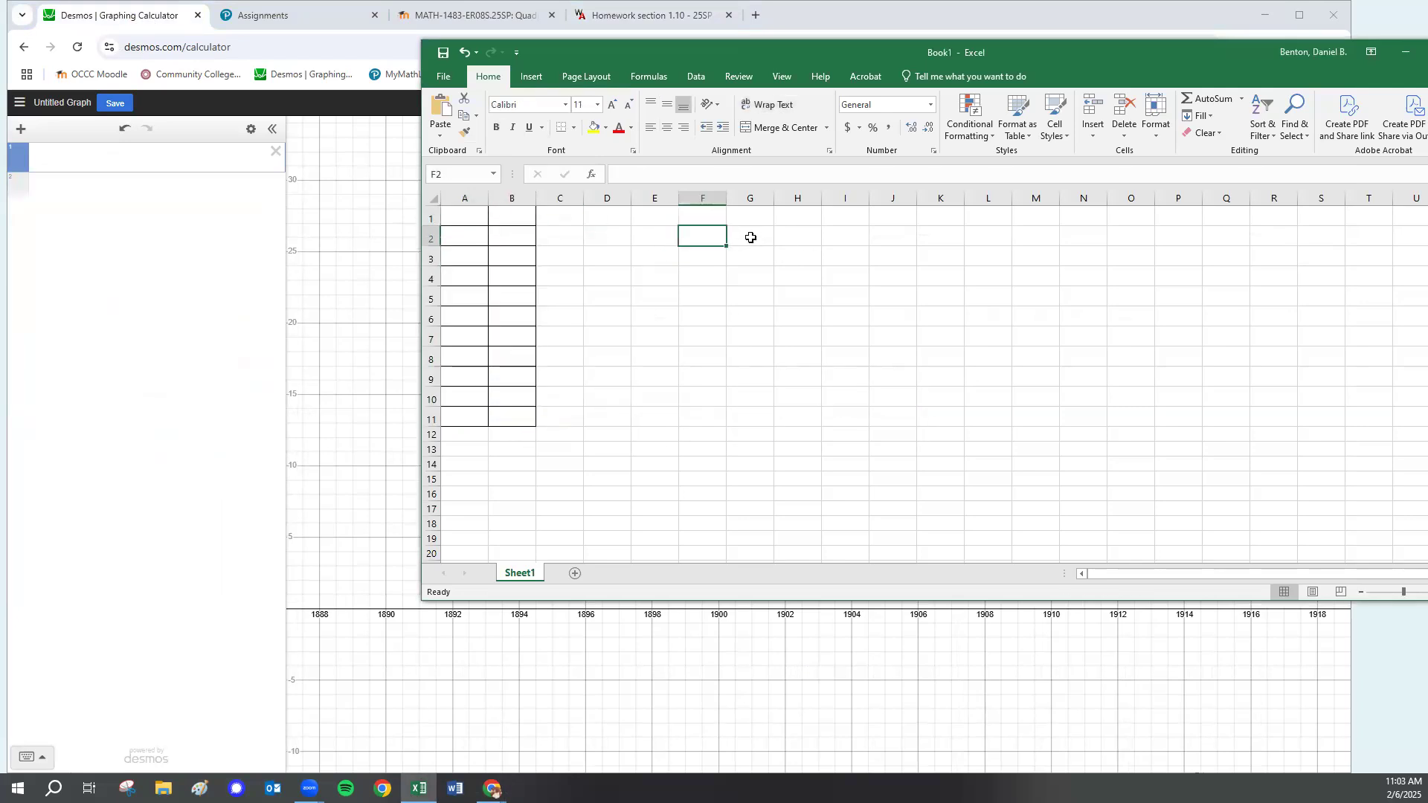
key("ctrl+v")
left_click_drag(790, 259, 855, 351)
key("ctrl+c")
left_click(698, 365)
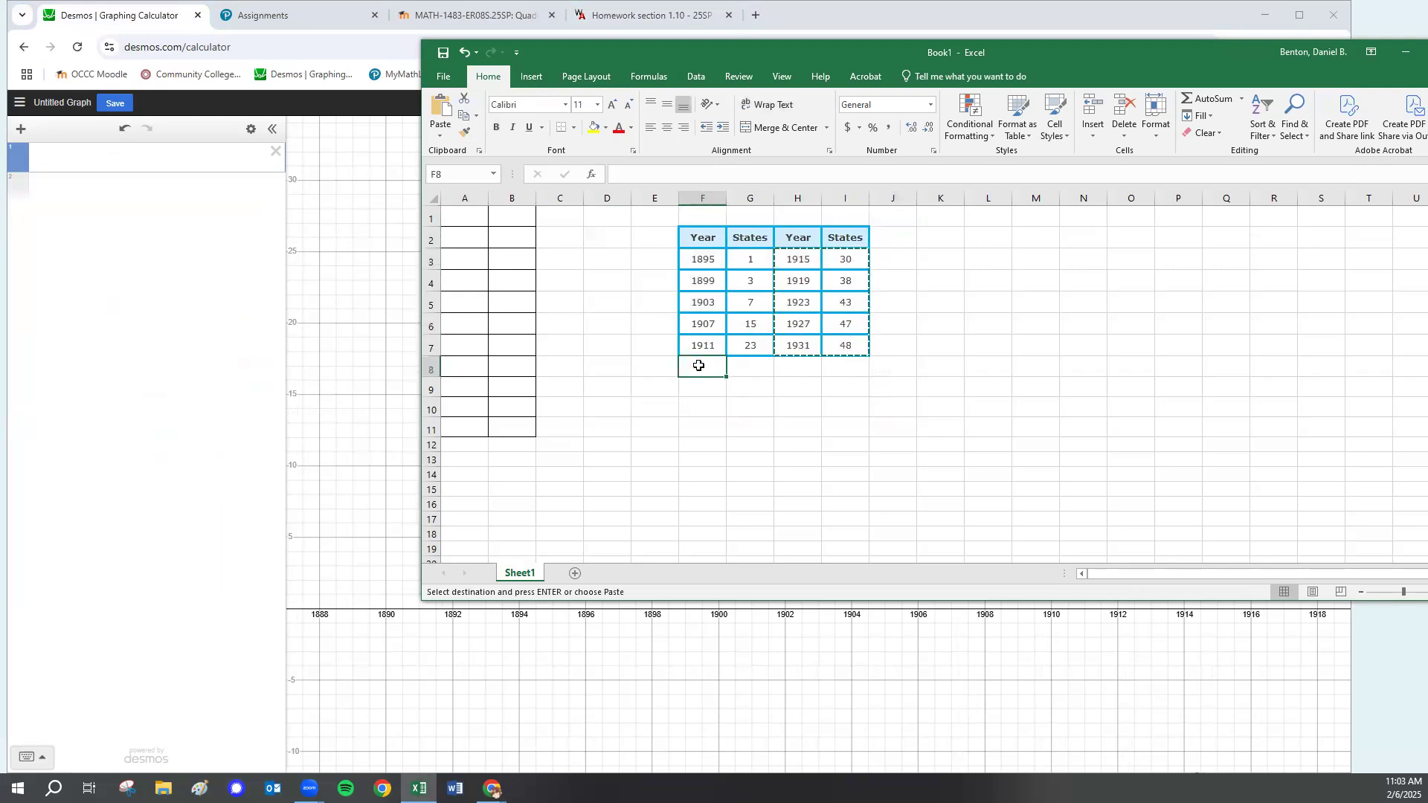
key("ctrl+v")
Copy the combined year and states data in F3:G12 and paste it into Desmos as a table.
left_click_drag(699, 259, 760, 461)
key("ctrl+c")
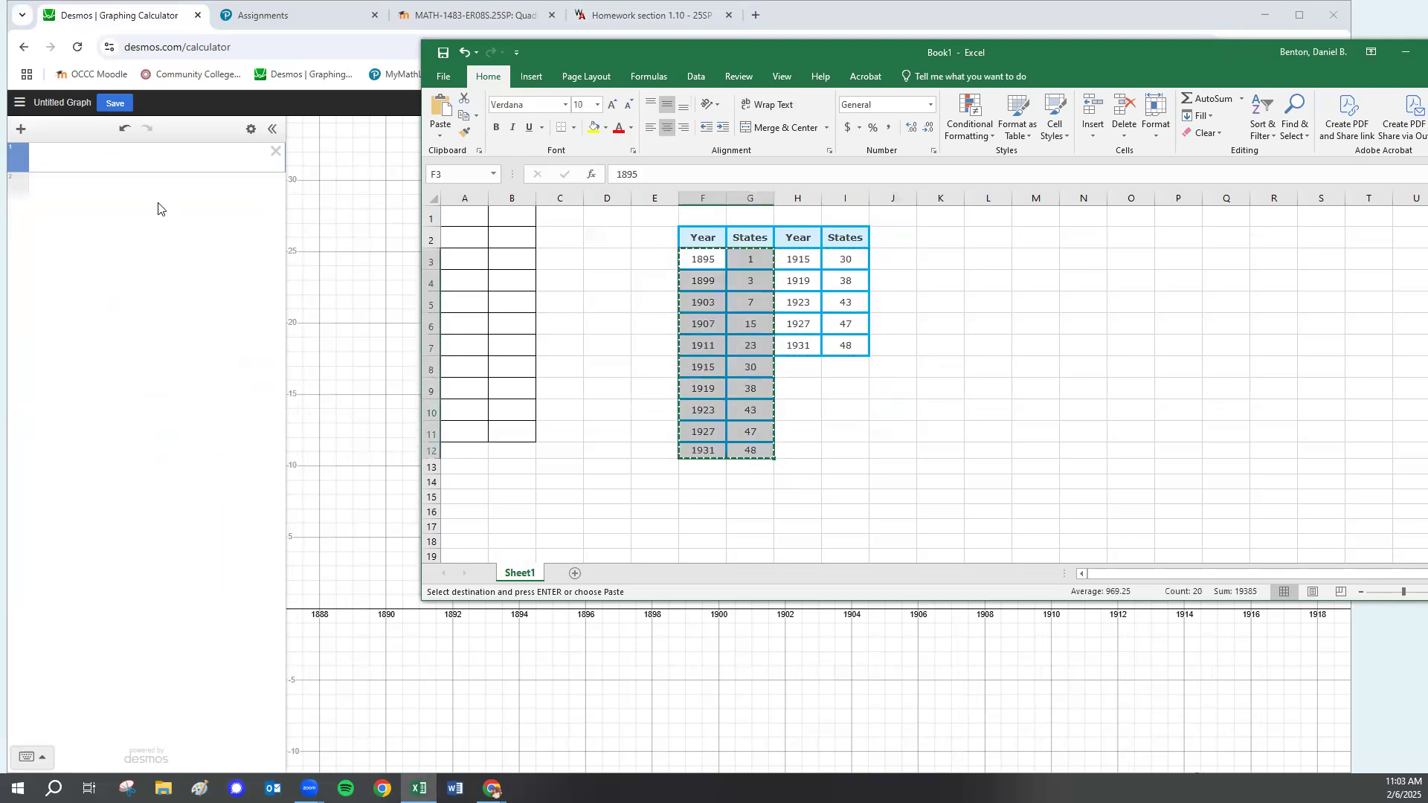
left_click(150, 158)
key("ctrl+v")
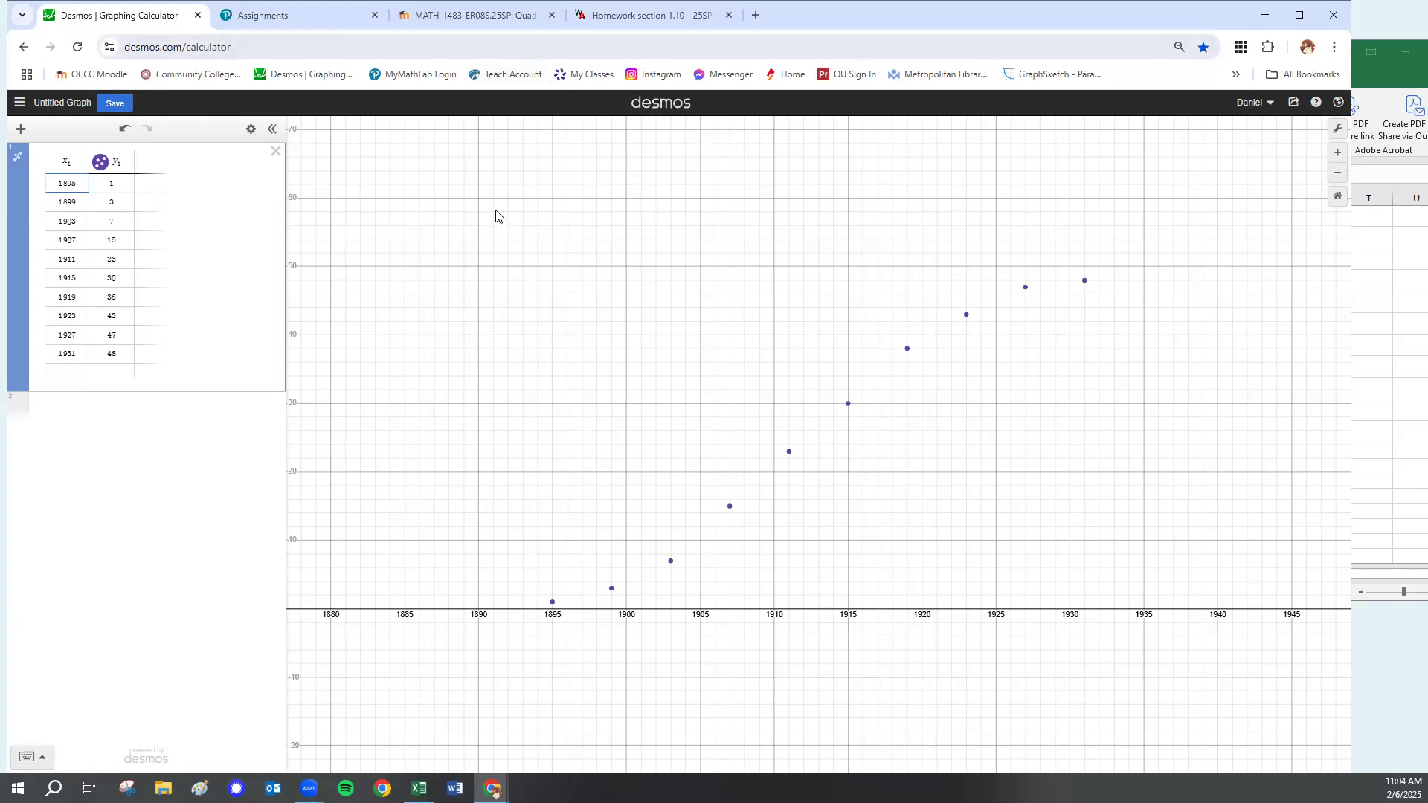
Return to the WebAssign homework and highlight "years since 1890" in part (a) of the P.T.A. question.
left_click(619, 16)
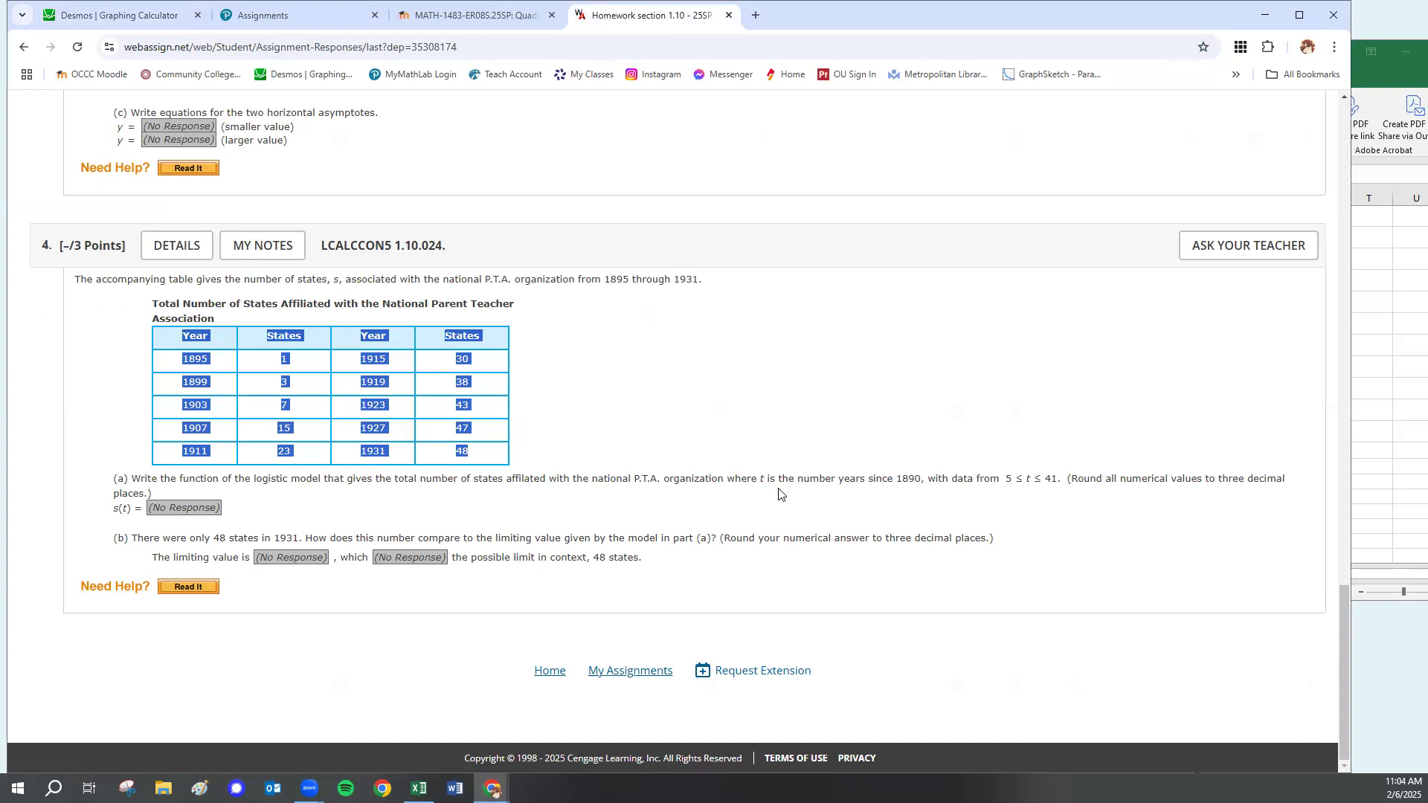
mouse_move(897, 479)
left_mouse_down()
mouse_move(922, 479)
mouse_move(861, 479)
mouse_move(922, 479)
left_mouse_up()
left_click(815, 483)
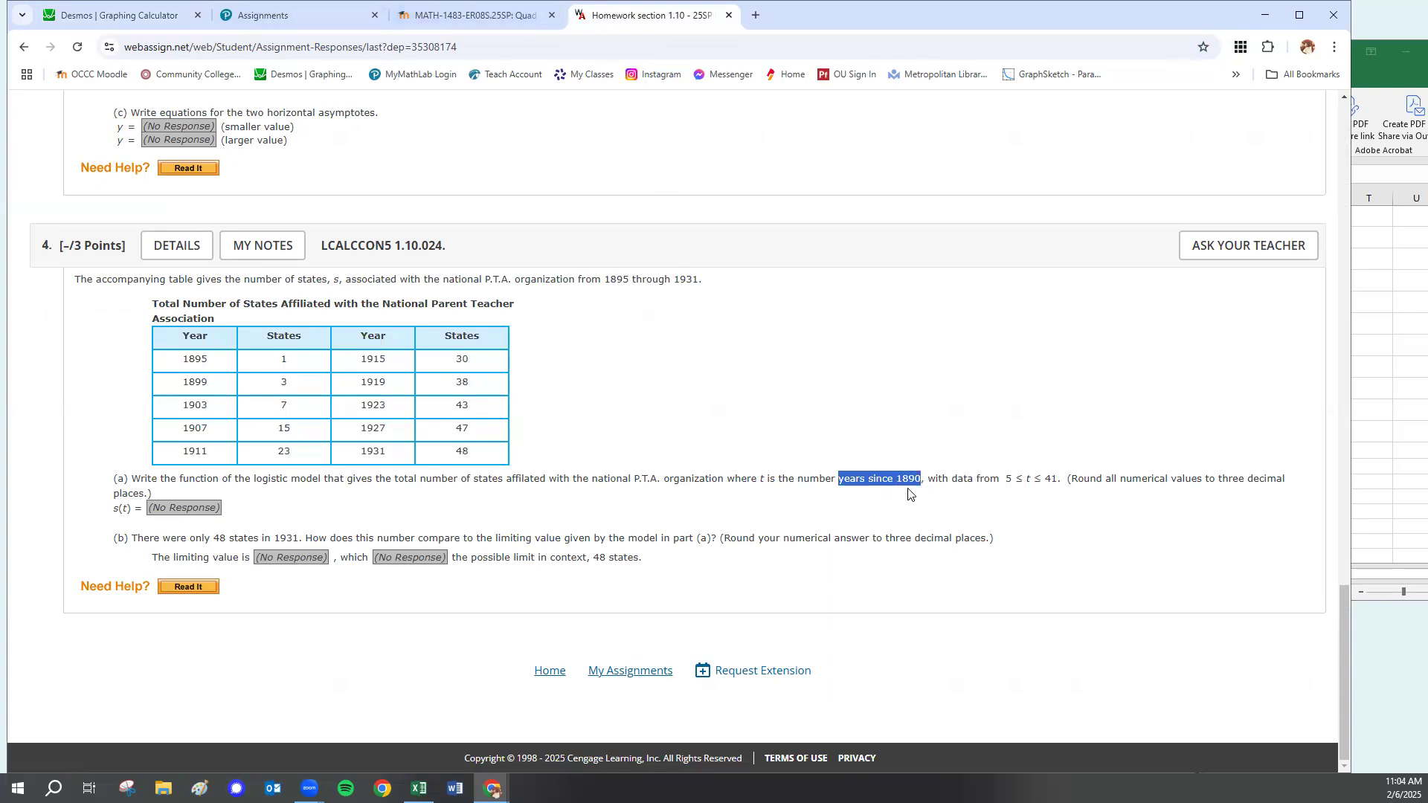
Switch to Desmos and subtract 1890 from the table's first x value, making it 1895−1890.
left_click(147, 22)
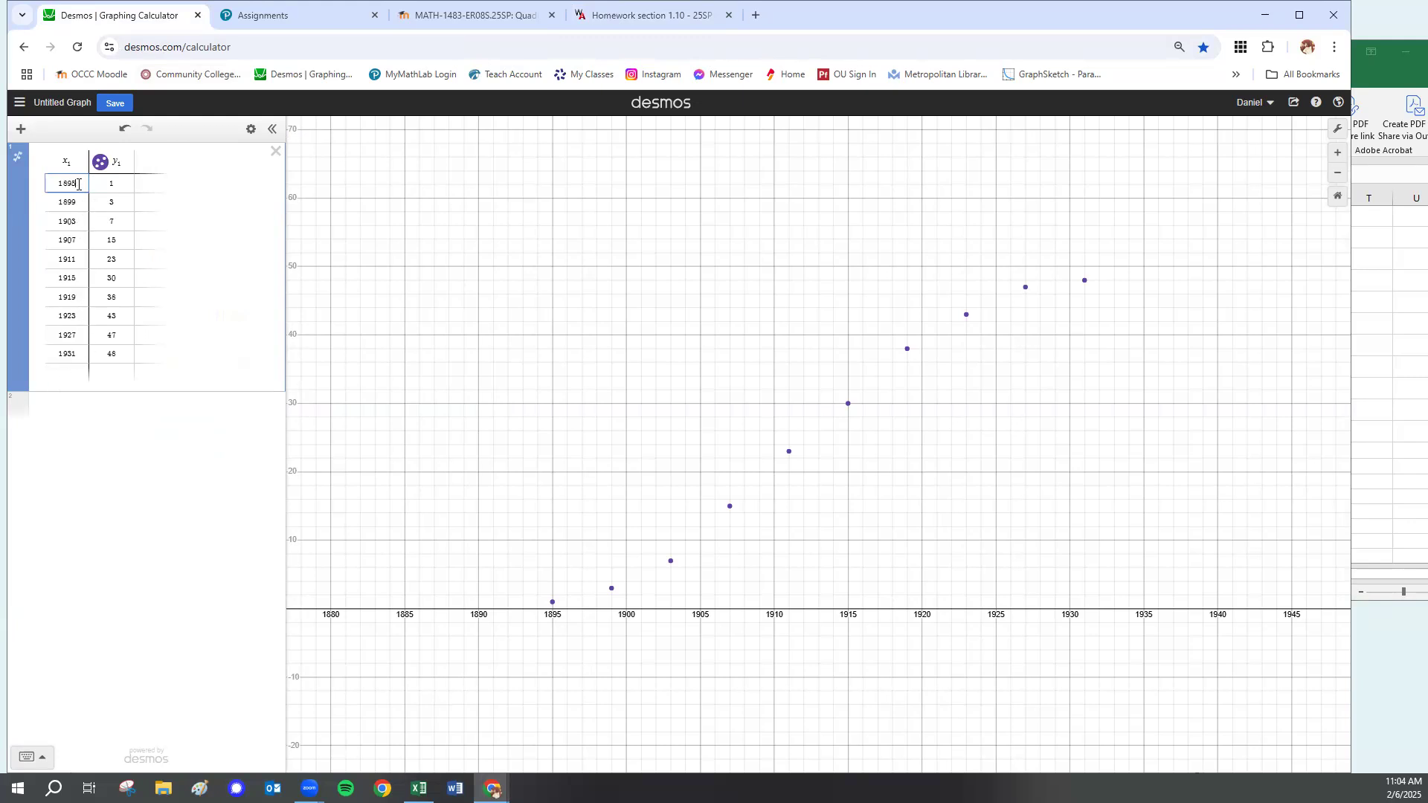
type("-1890")
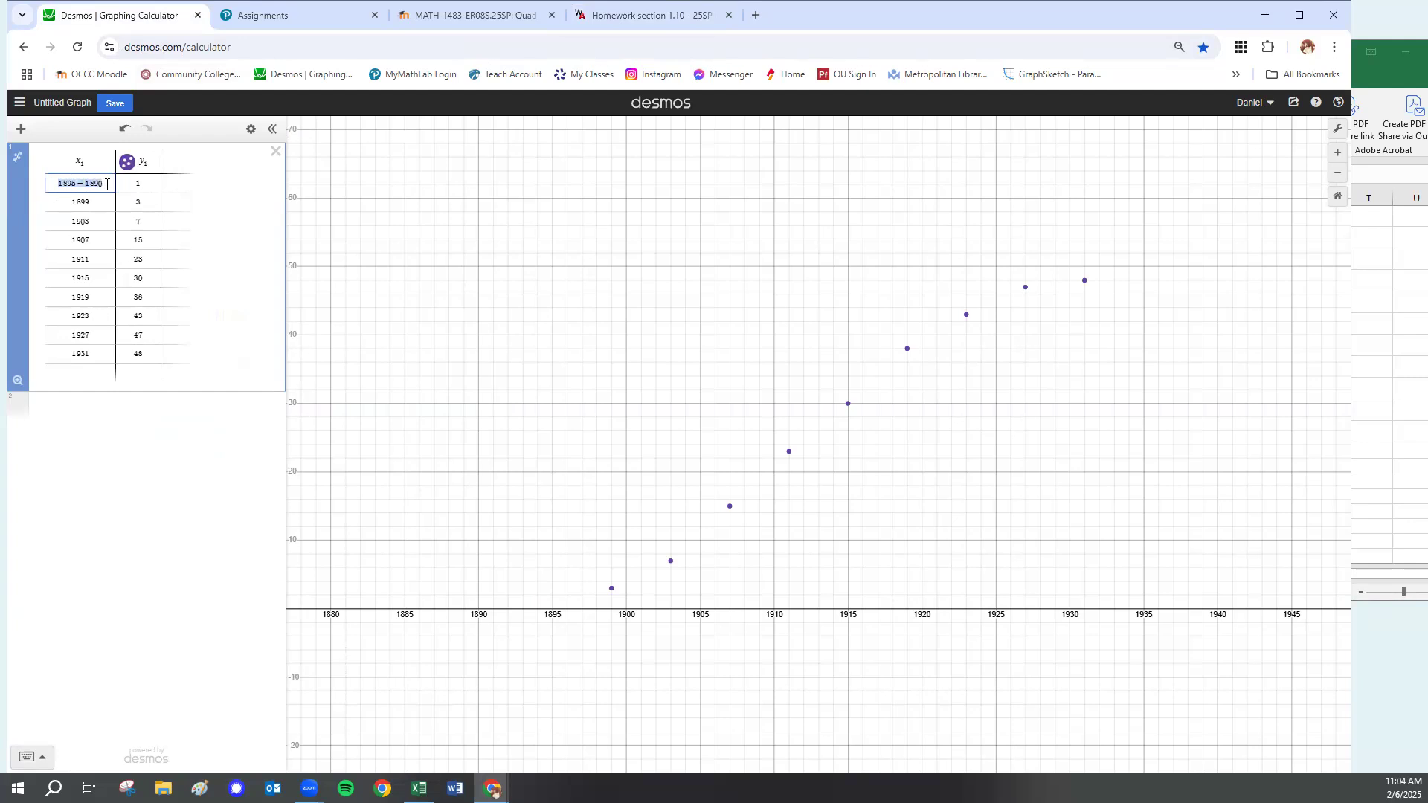
Calculate 1895−1890 in a new expression below the table.
left_click(105, 416)
left_click(111, 410)
type("1895-1890")
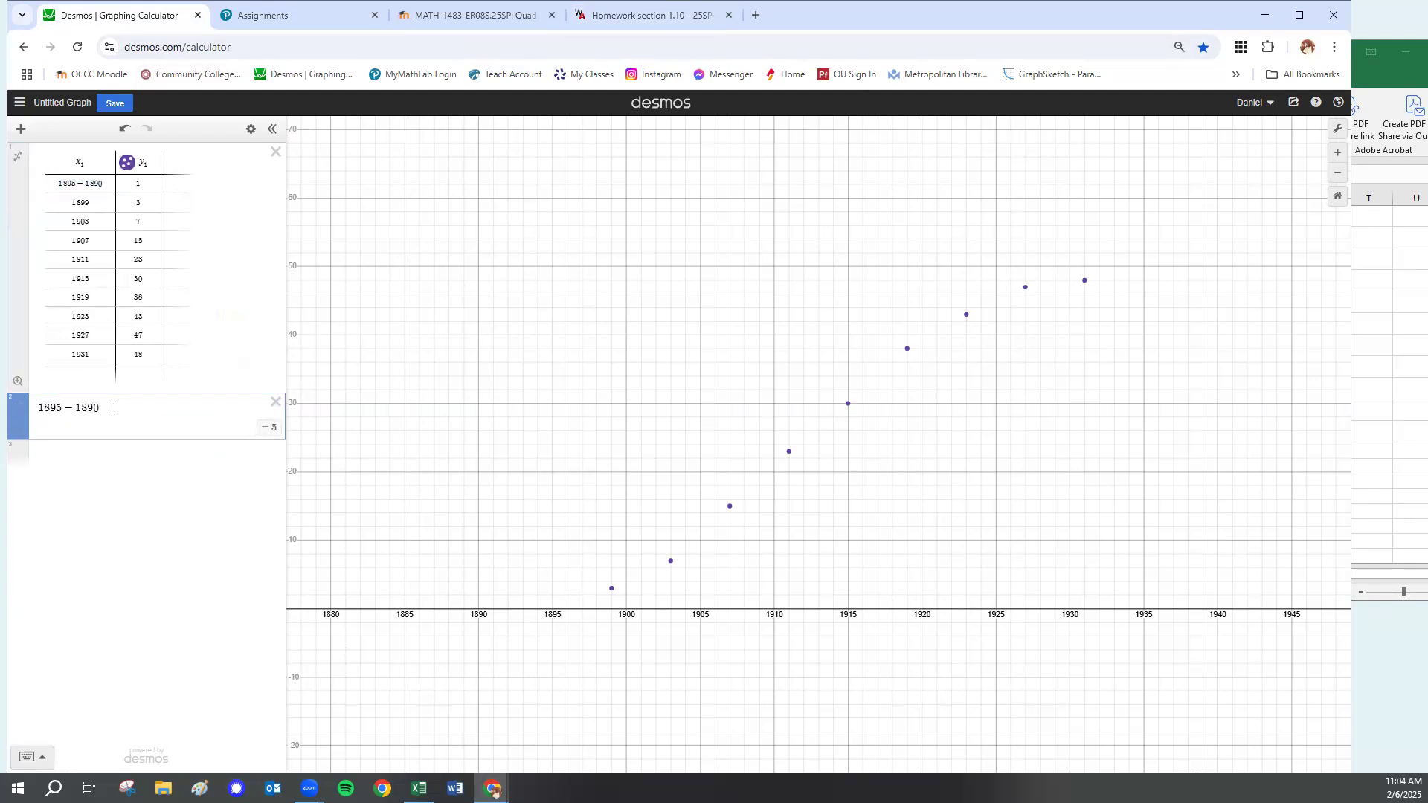
Copy the −1890 from the first x value and append it to every other year in the x column, from 1899 to 1931.
left_click_drag(79, 181, 108, 180)
left_click(104, 203)
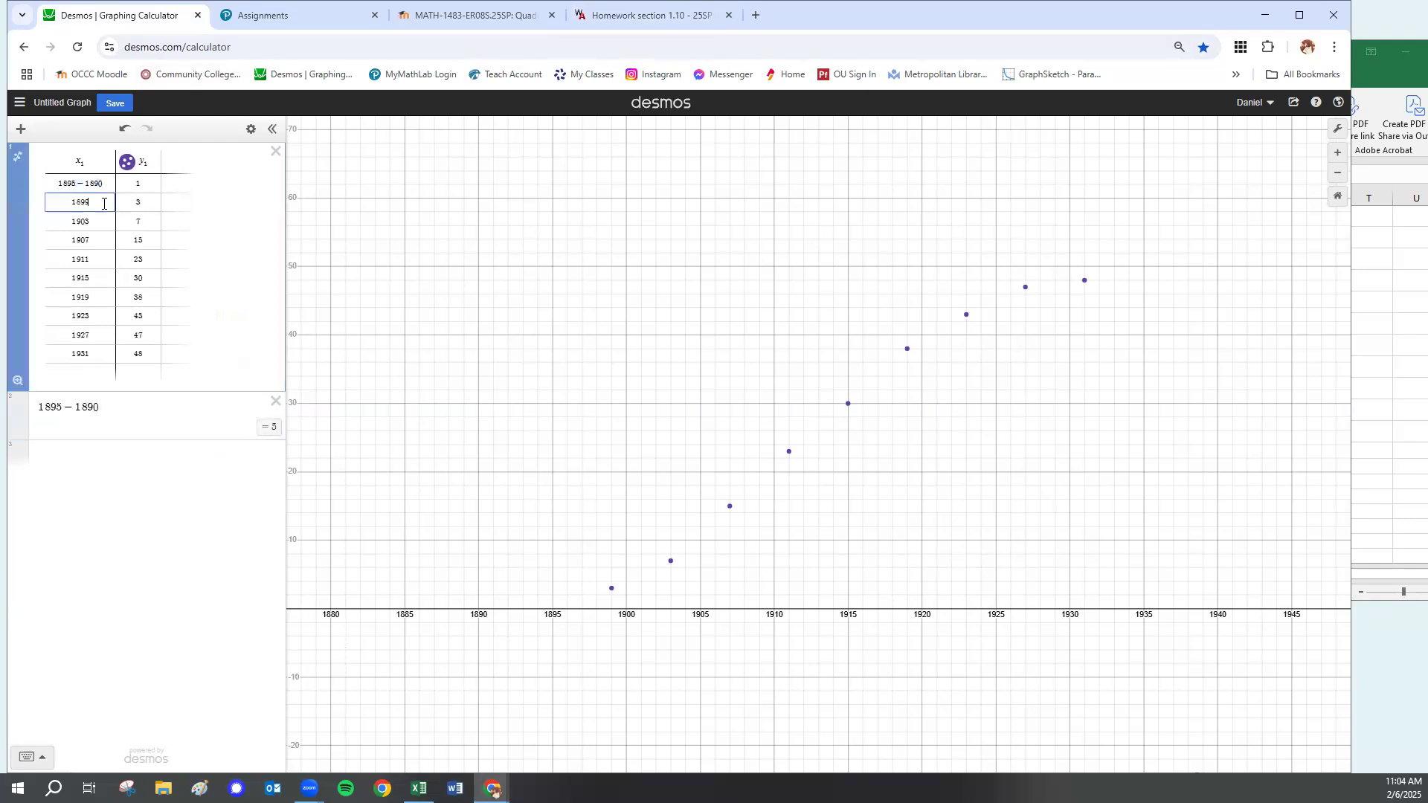
key("ctrl+v")
left_click(97, 220)
key("ctrl+v")
left_click(96, 244)
left_click(102, 256)
key("ctrl+v")
left_click(102, 278)
key("ctrl+v")
left_click(103, 297)
key("ctrl+v")
left_click(104, 319)
key("ctrl+v")
left_click(101, 336)
key("ctrl+v")
left_click(102, 348)
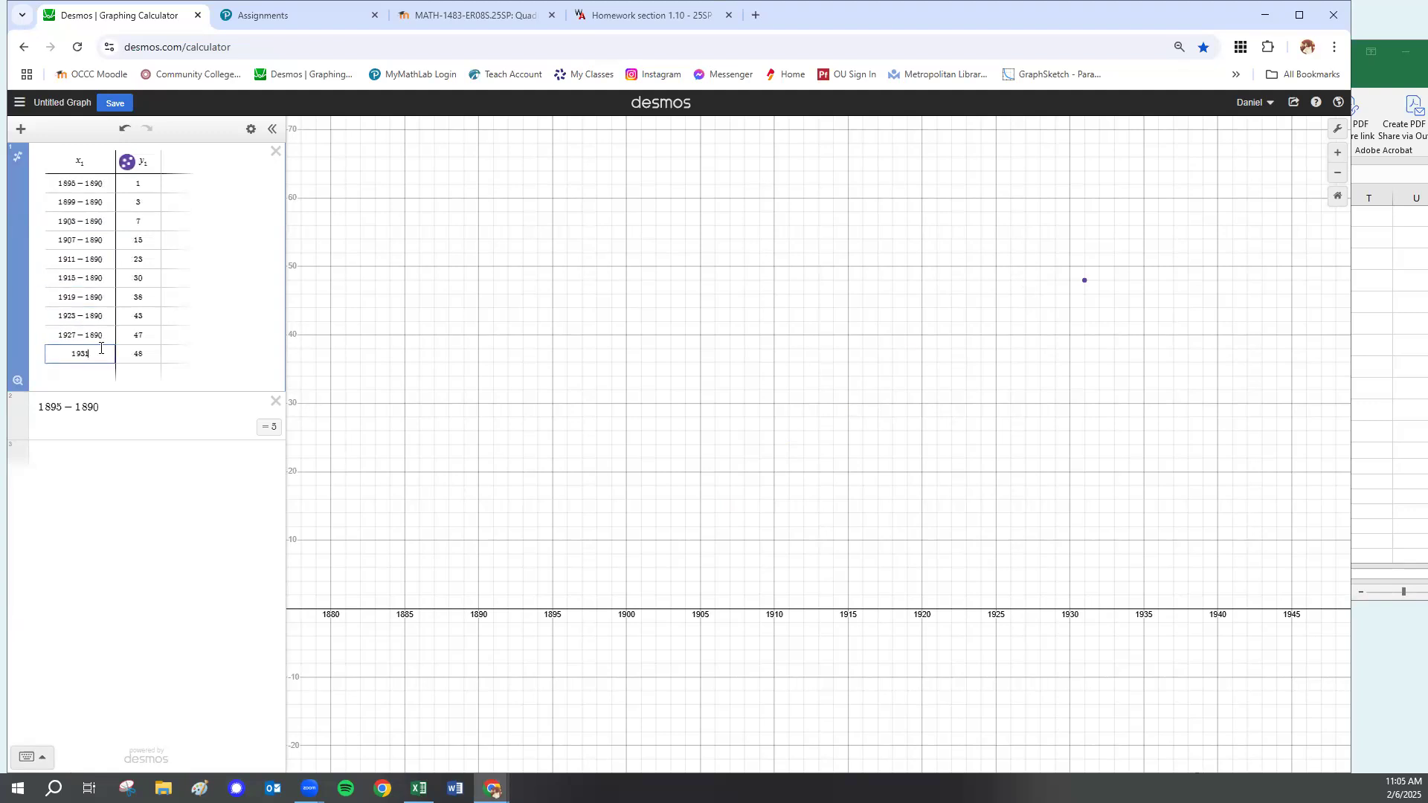
key("ctrl+v")
Delete the separate 1895−1890 expression and zoom the graph to fit the table's data.
left_click(275, 401)
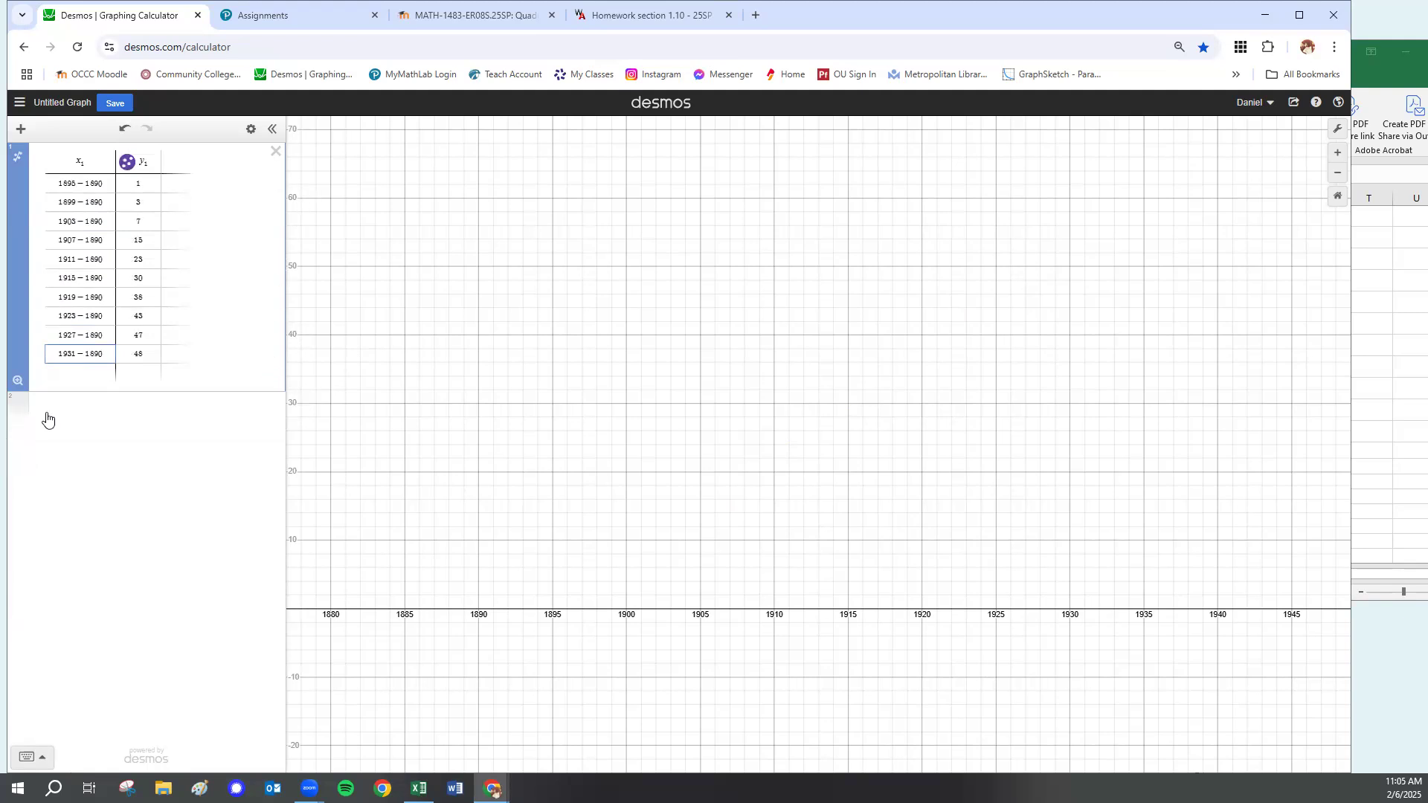
left_click(17, 380)
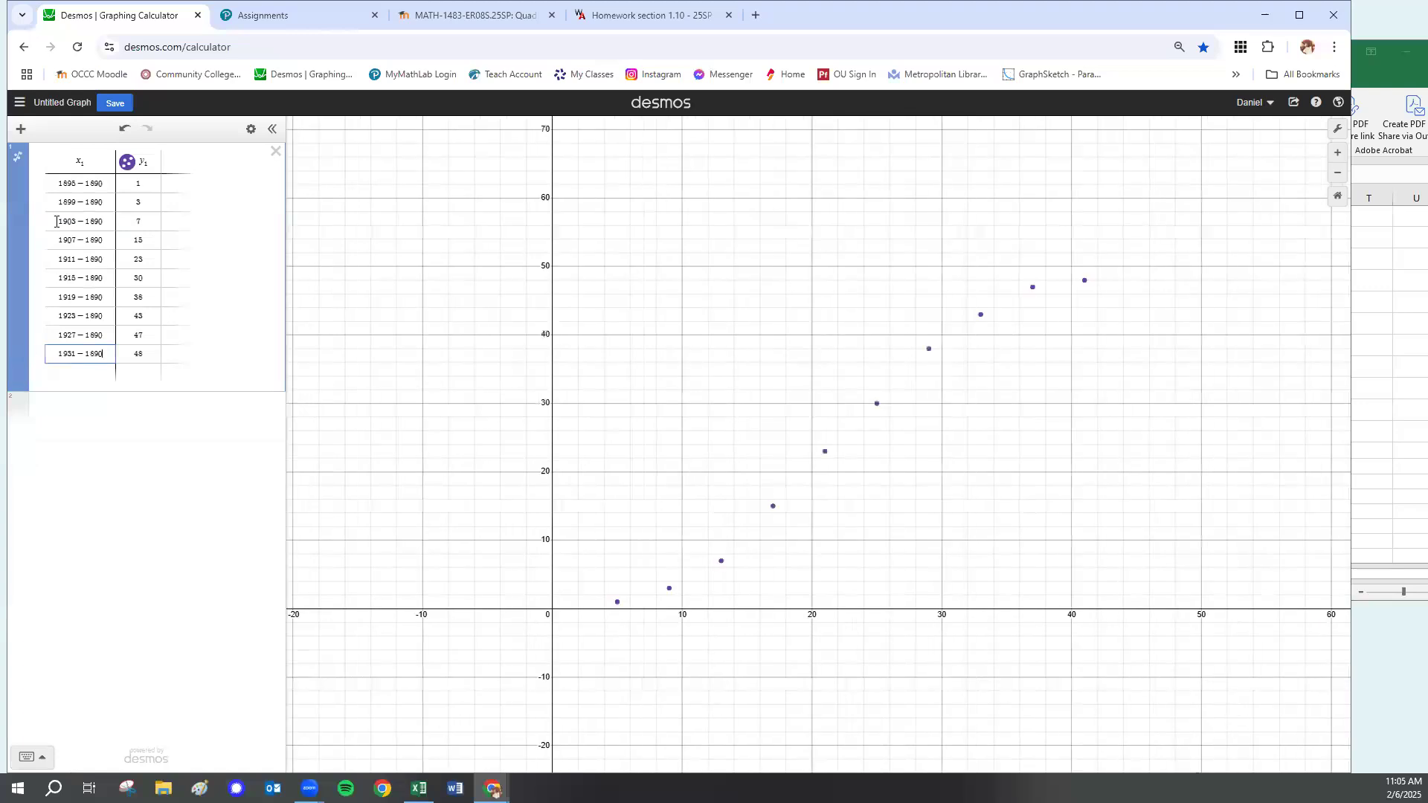
Add a regression to the table, set its type to Exponential Regression and turn on Log Mode.
left_click(17, 157)
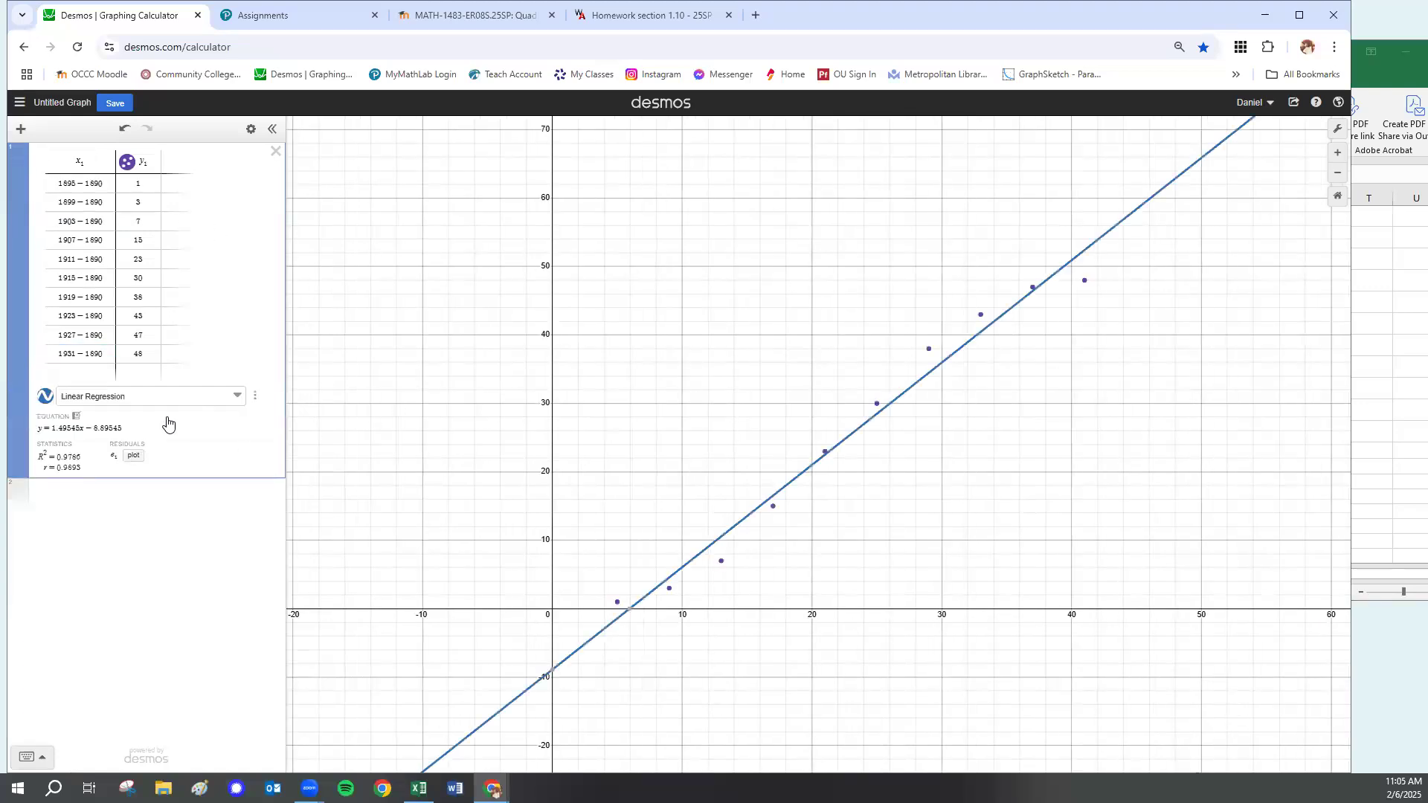
left_click(225, 400)
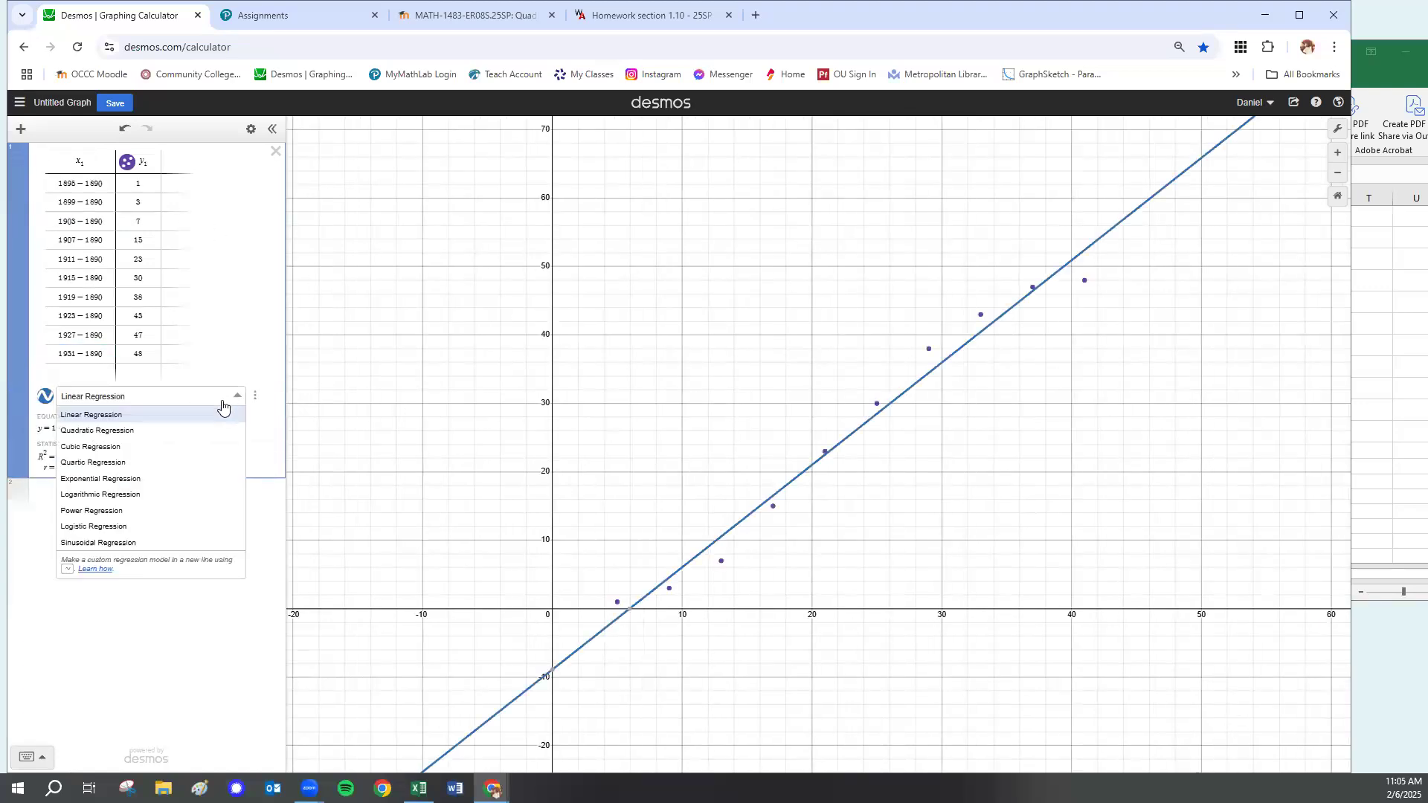
left_click(209, 482)
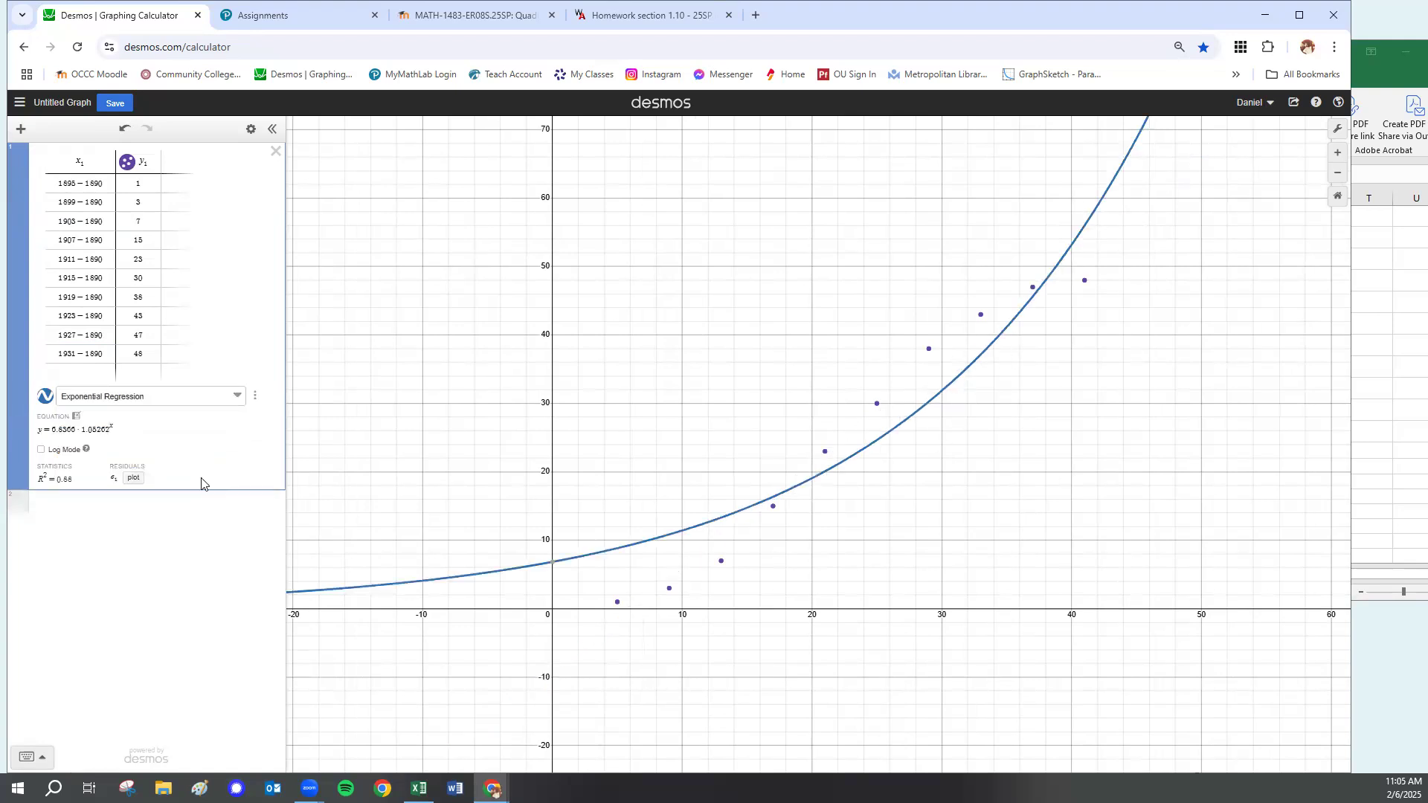
left_click(42, 450)
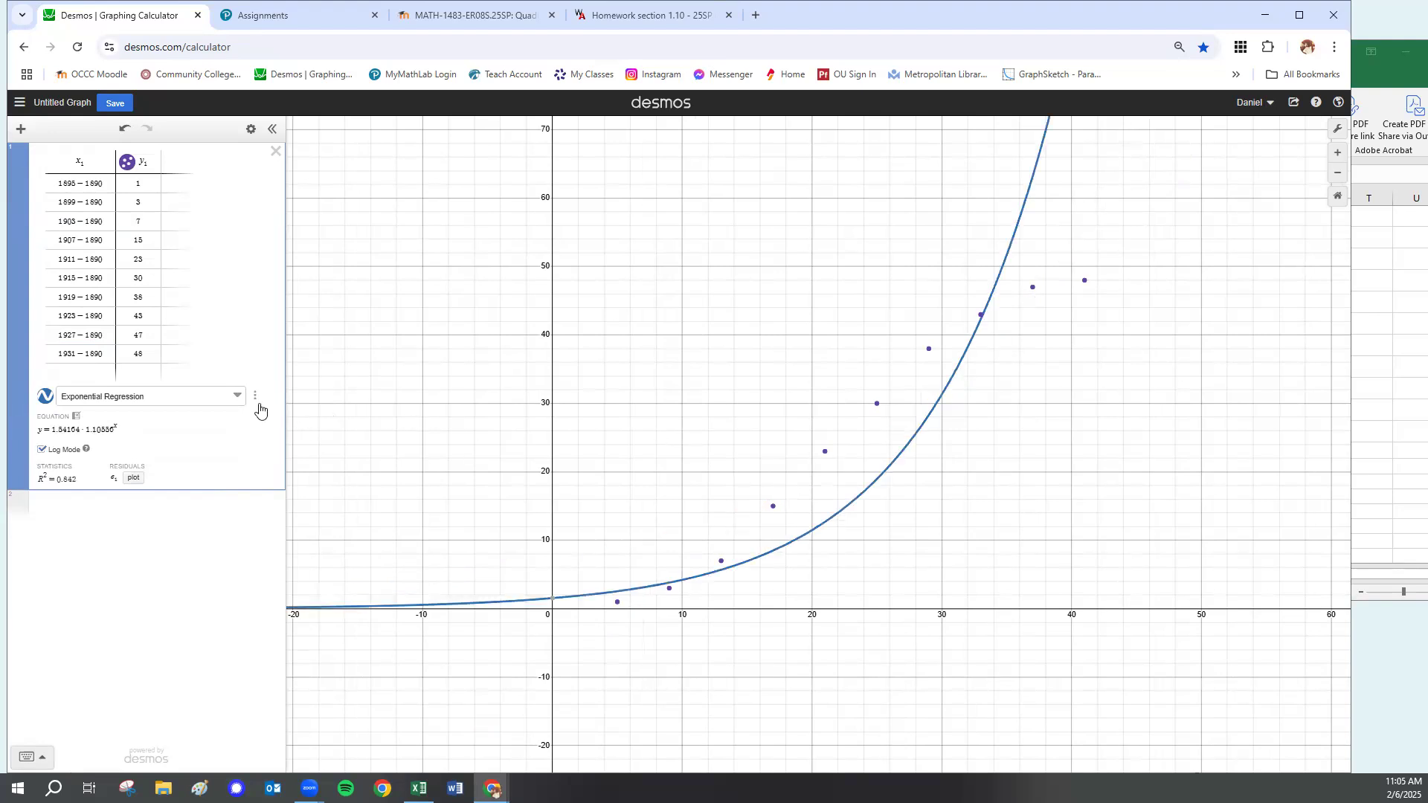
Change the table's regression type to Logarithmic Regression.
left_click(233, 401)
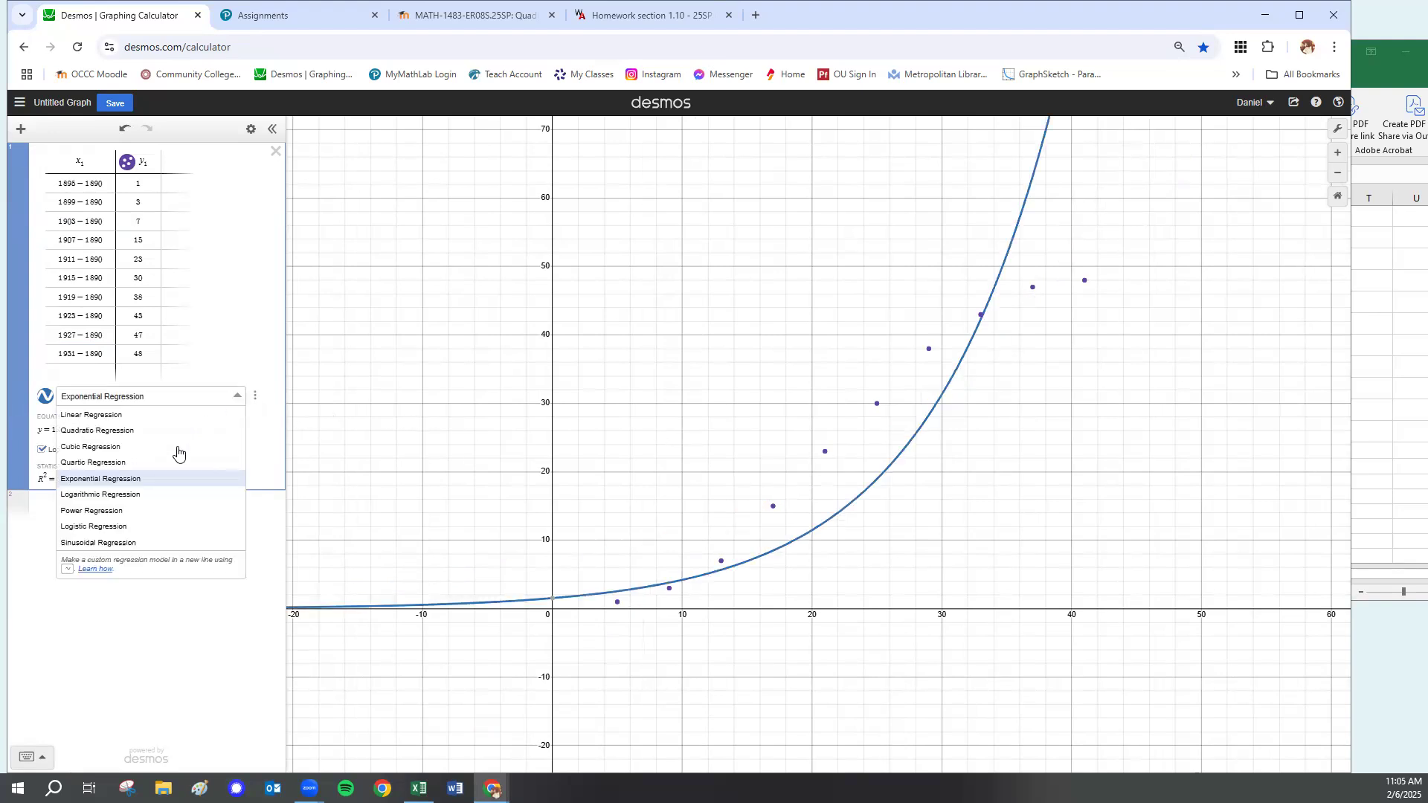
left_click(150, 497)
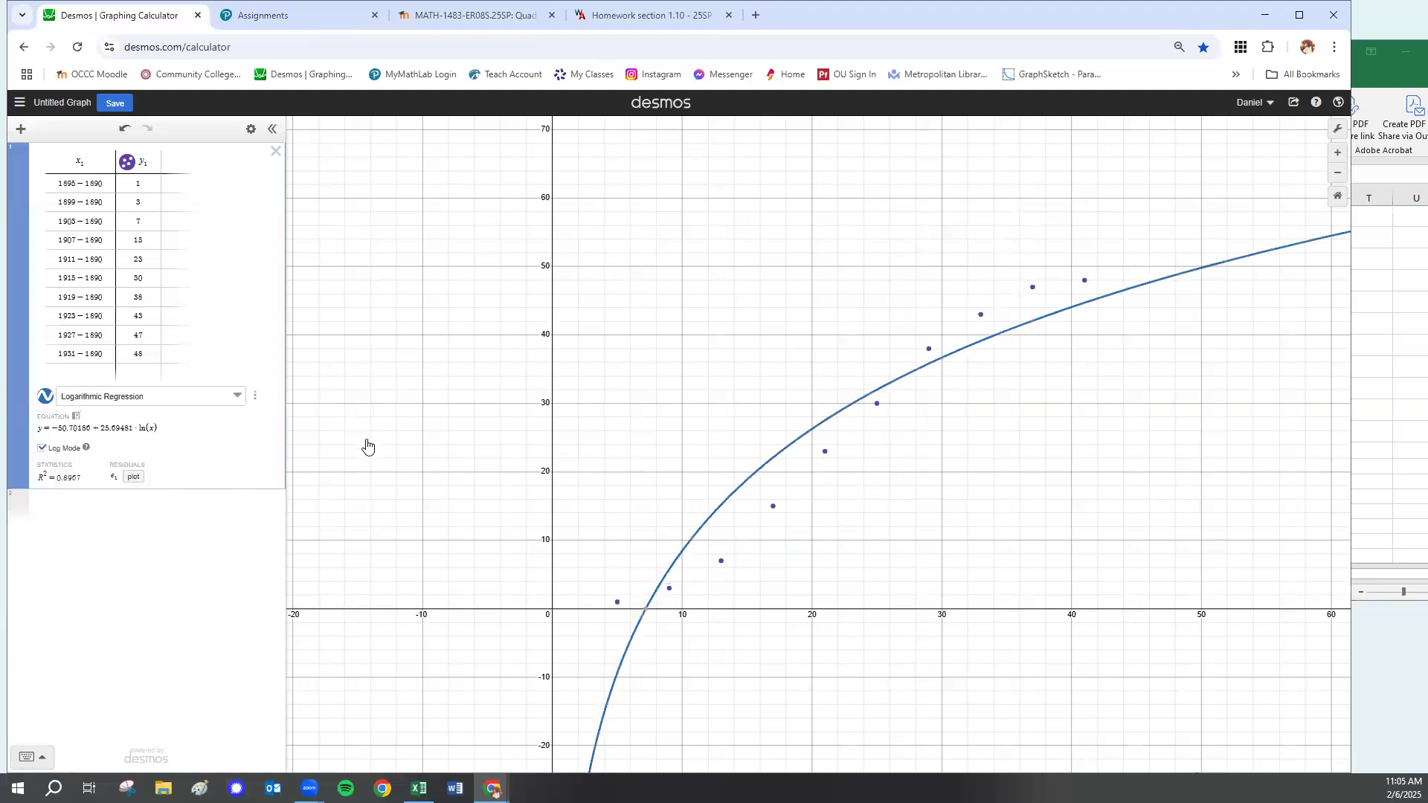